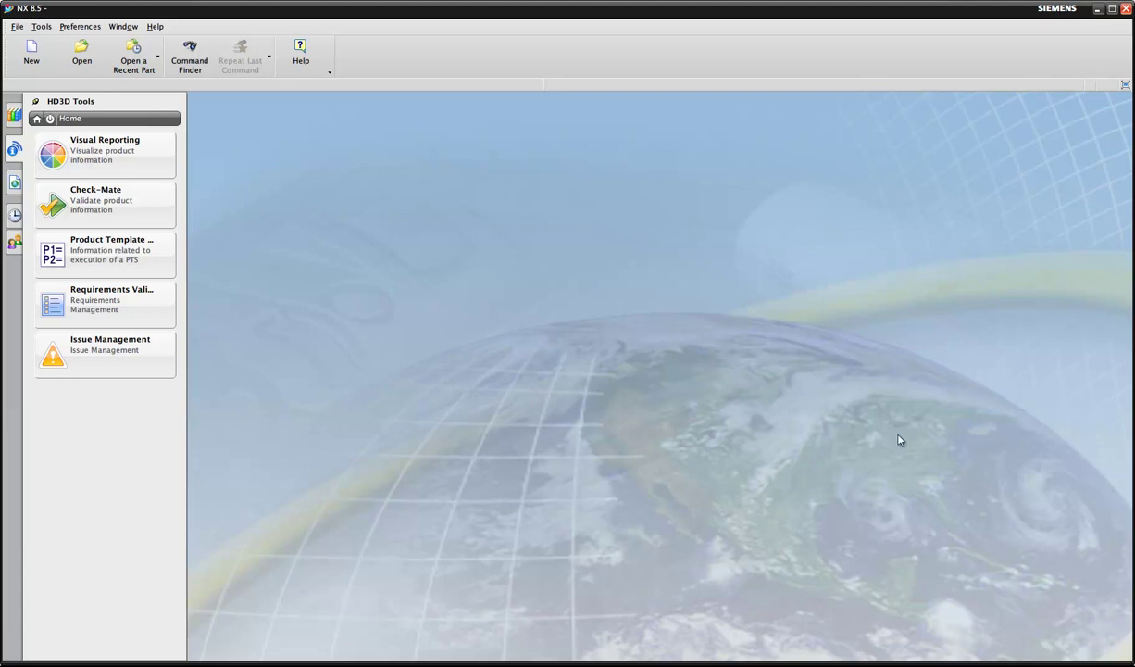
# Step: Create a new millimetre NX Sheet Metal part with the default name sheet_metal_model1.prt
pyautogui.click(37, 60)
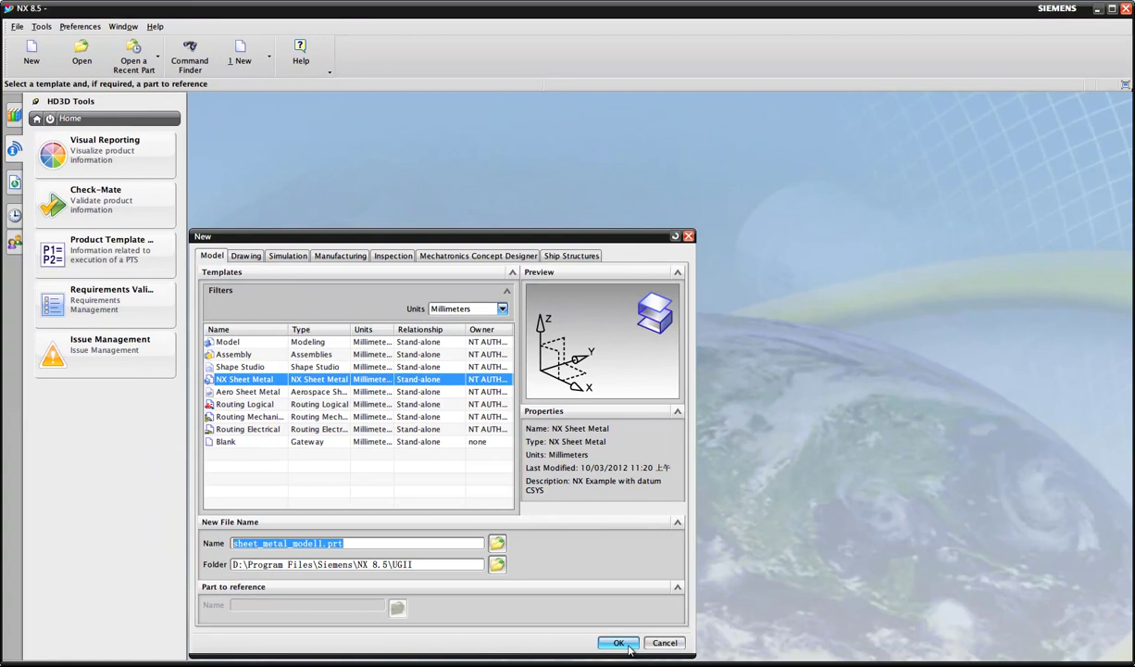
pyautogui.click(627, 645)
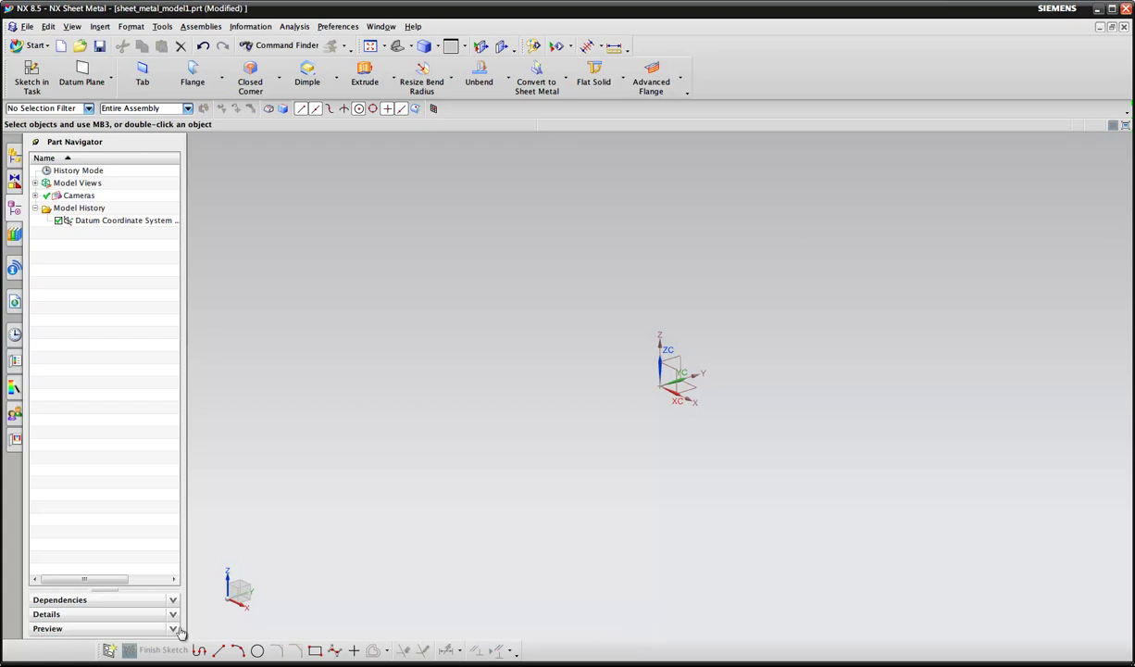
# Step: Start a sketch on the datum XY plane
pyautogui.click(109, 651)
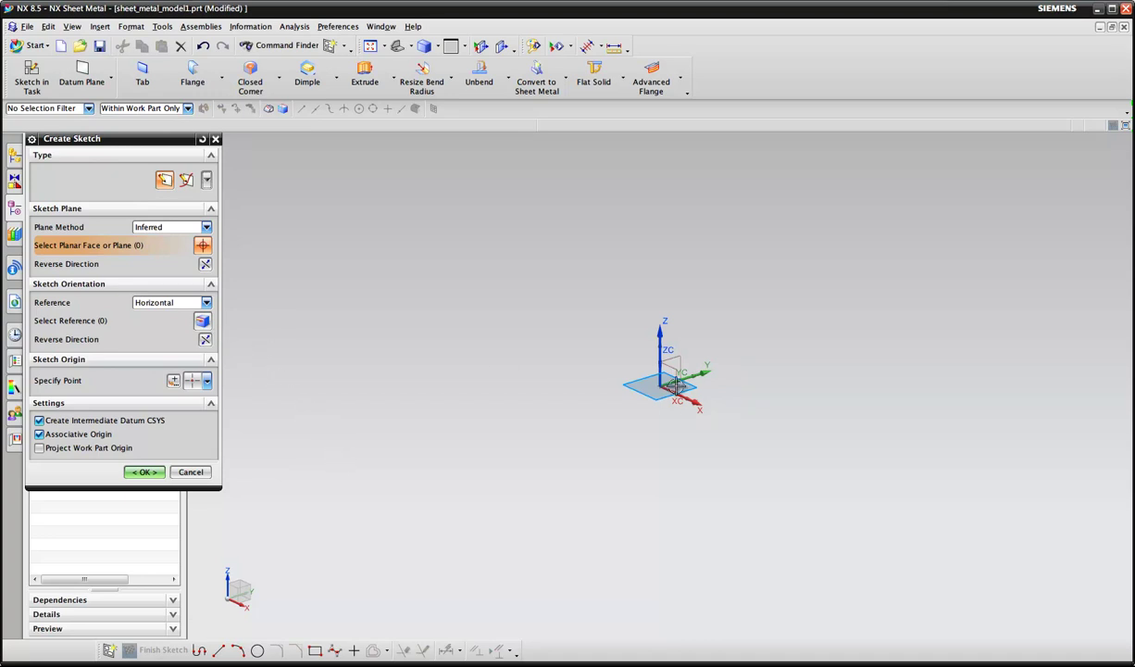
pyautogui.click(675, 385)
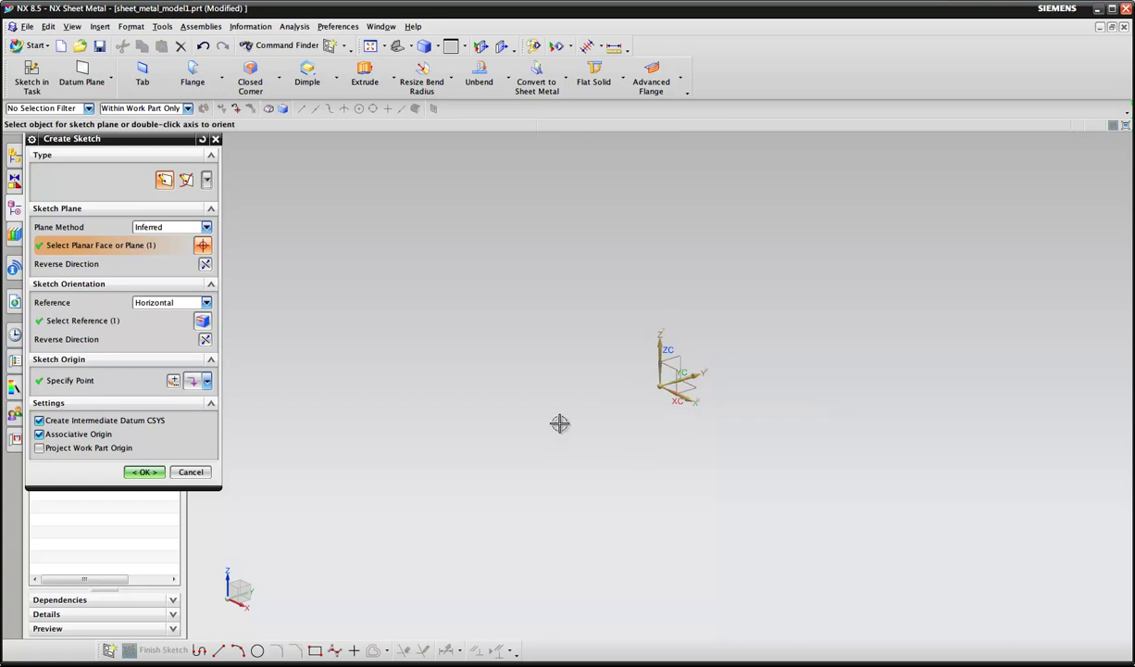
pyautogui.click(146, 472)
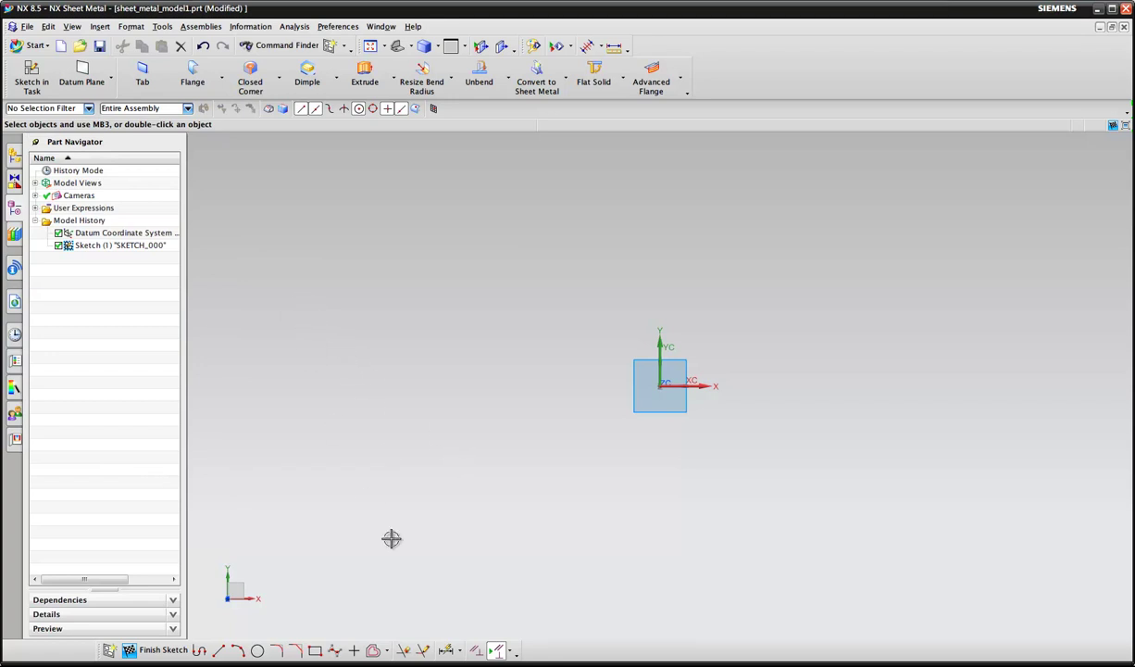
# Step: Draw a 600 by 200 rectangle in the sketch
pyautogui.click(316, 650)
pyautogui.click(538, 298)
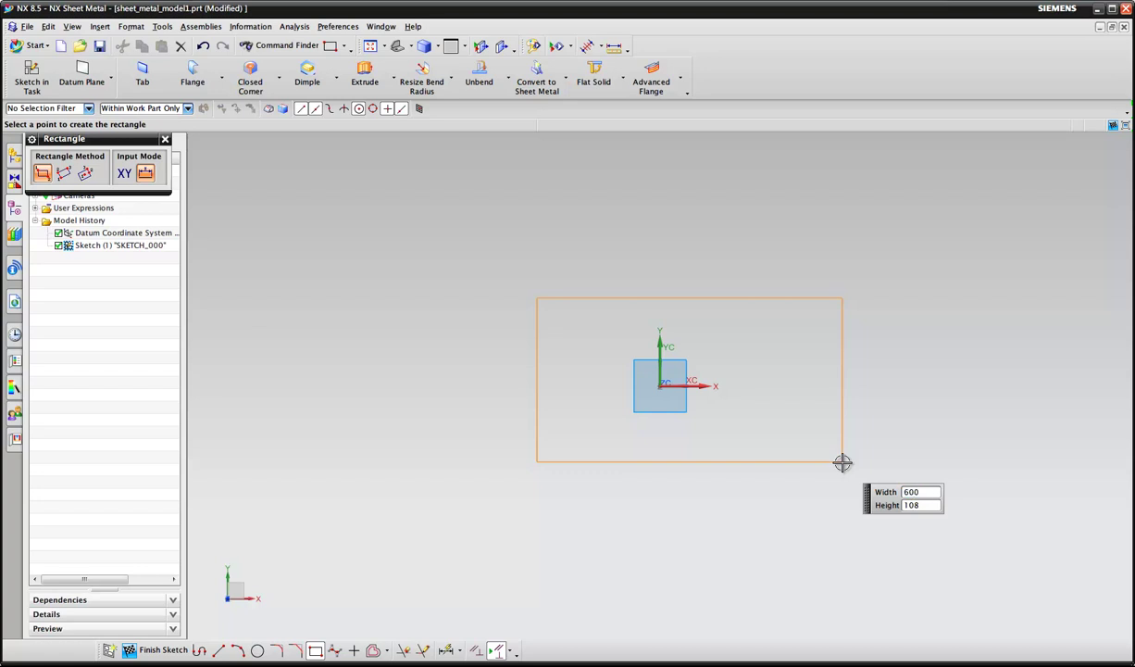
pyautogui.write('600')
pyautogui.press('Tab')
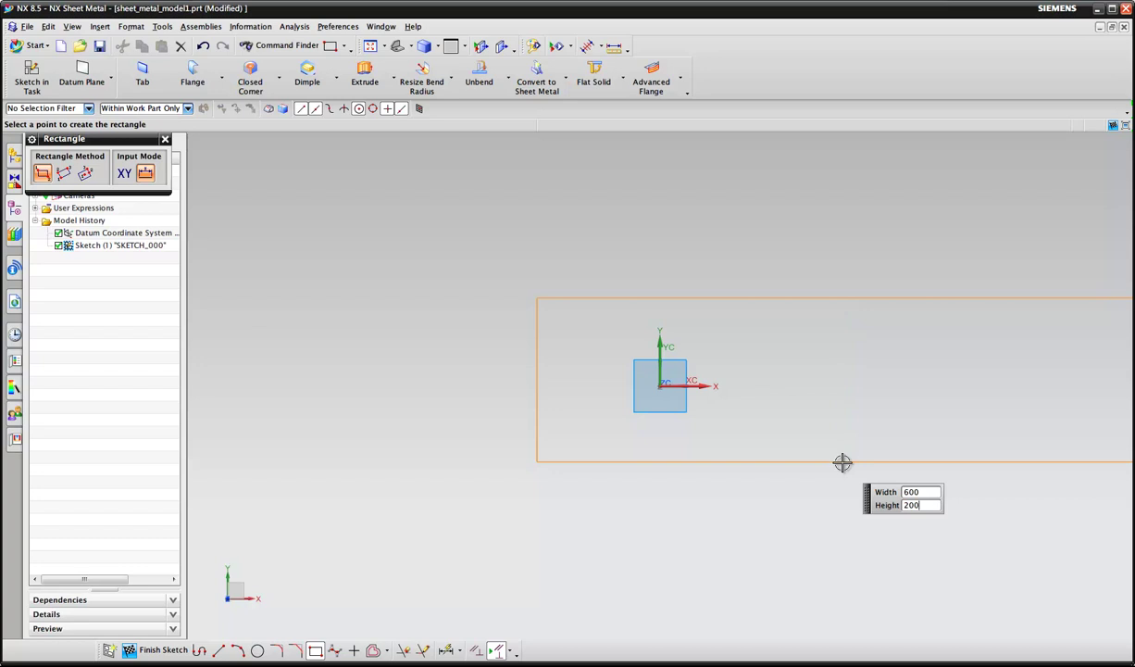
pyautogui.press('Tab')
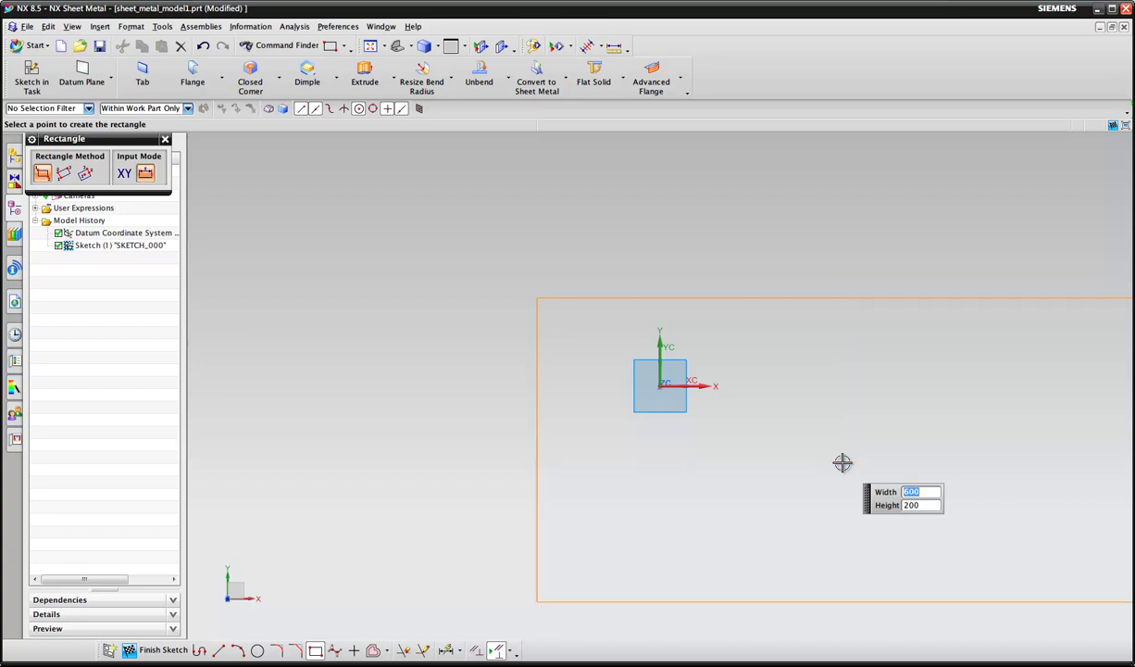
pyautogui.click(834, 460)
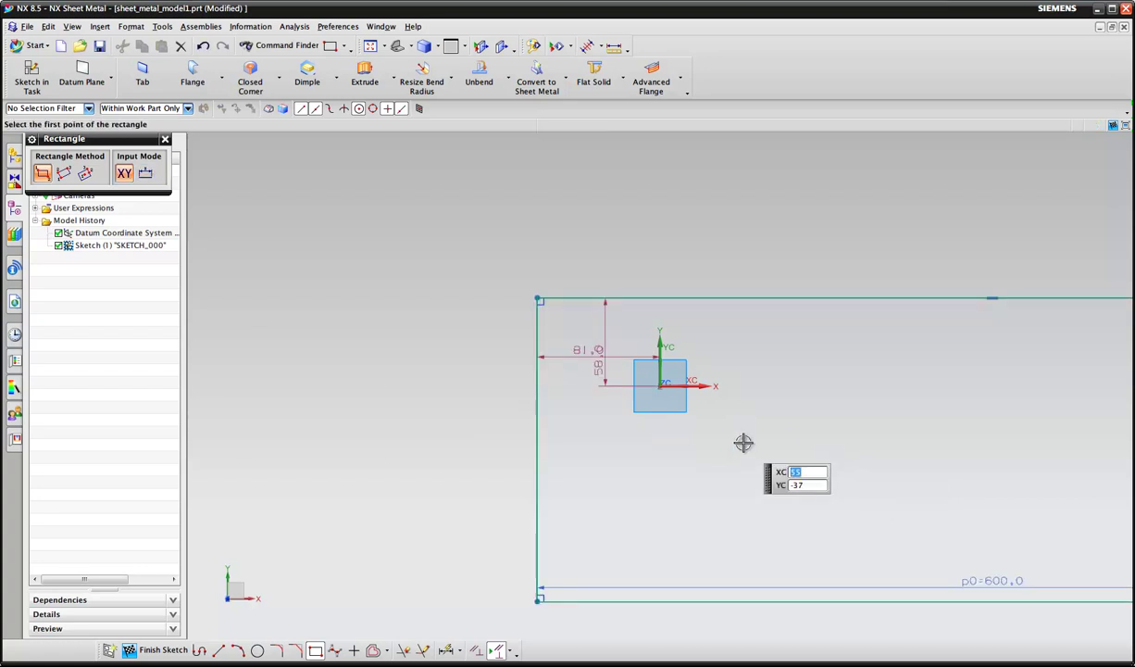
pyautogui.scroll(-5, 744, 443)
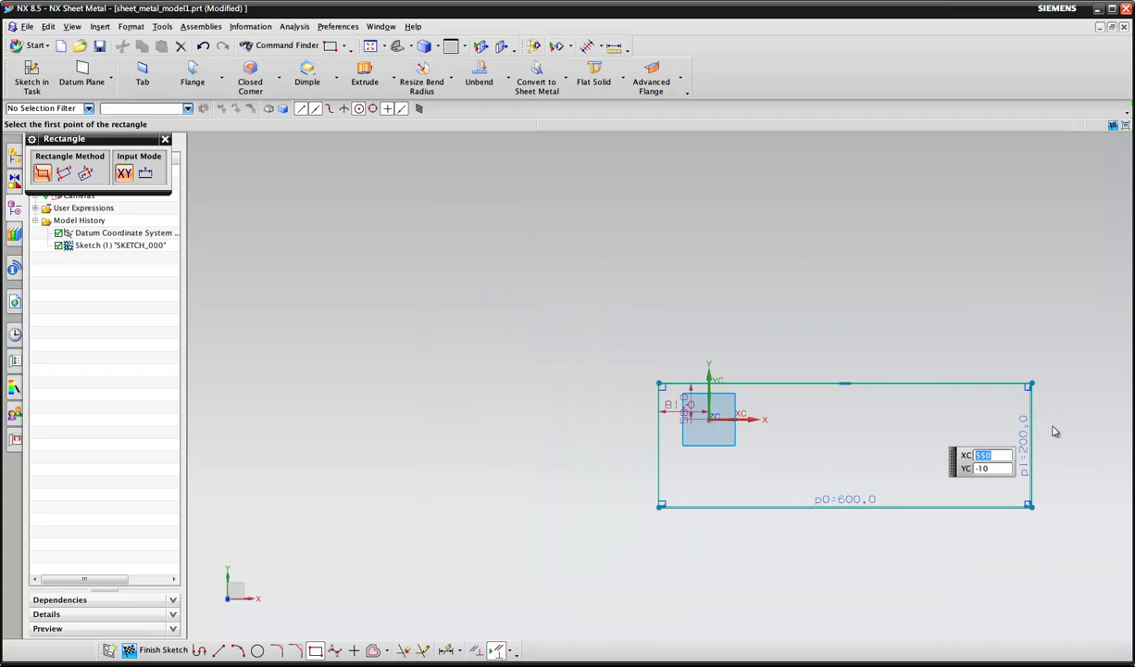
pyautogui.moveTo(1055, 430)
pyautogui.mouseDown(button='middle')
pyautogui.moveTo(966, 403)
pyautogui.moveTo(1024, 411)
pyautogui.mouseUp(button='middle')
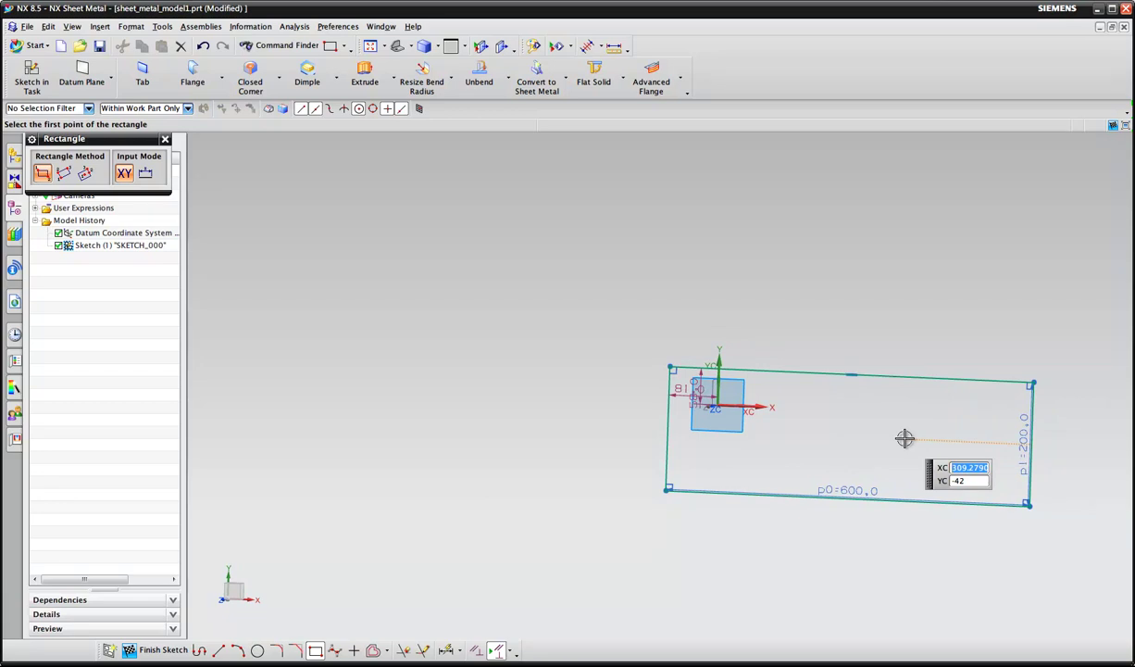
pyautogui.hotkey('shift', 'F8')
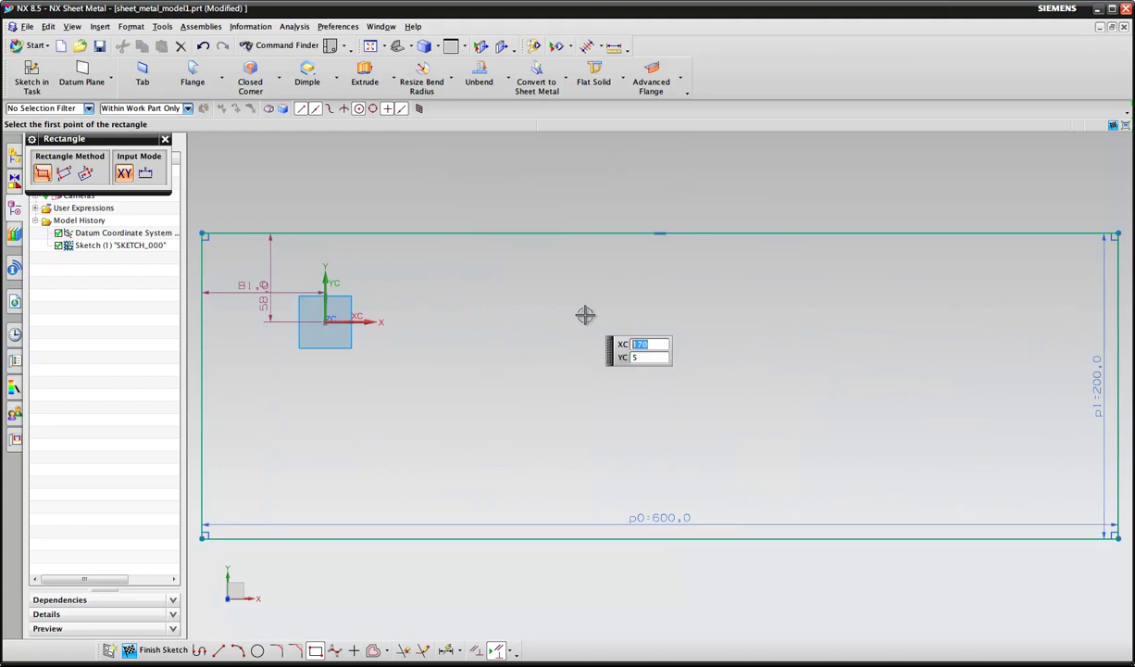
pyautogui.scroll(-2, 586, 318)
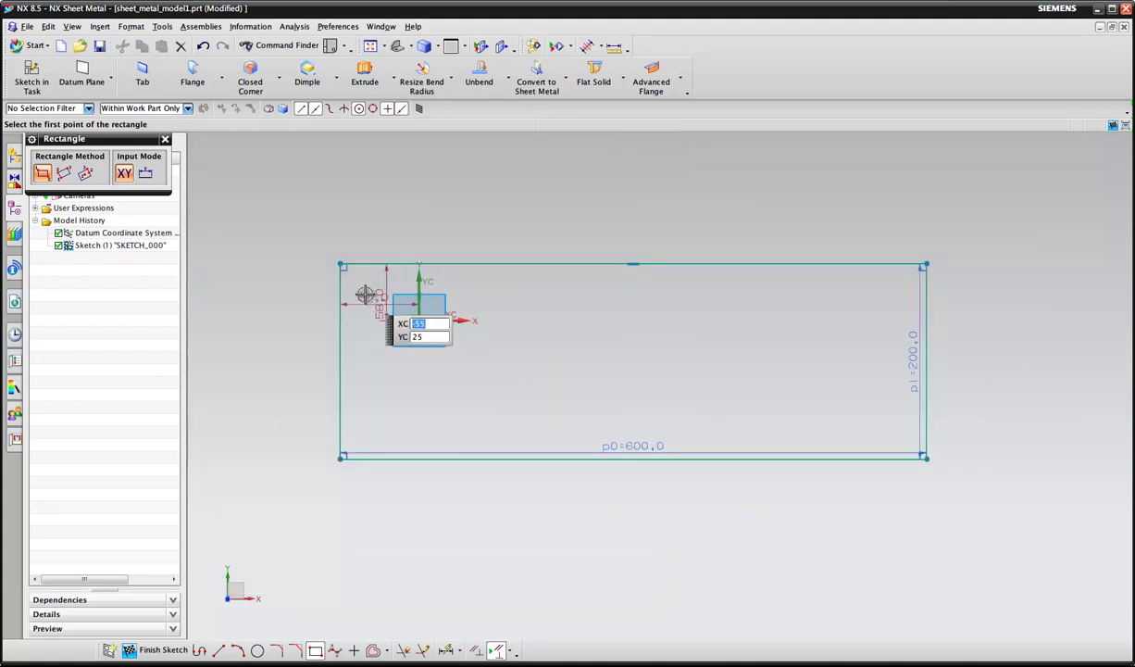
pyautogui.press('Escape')
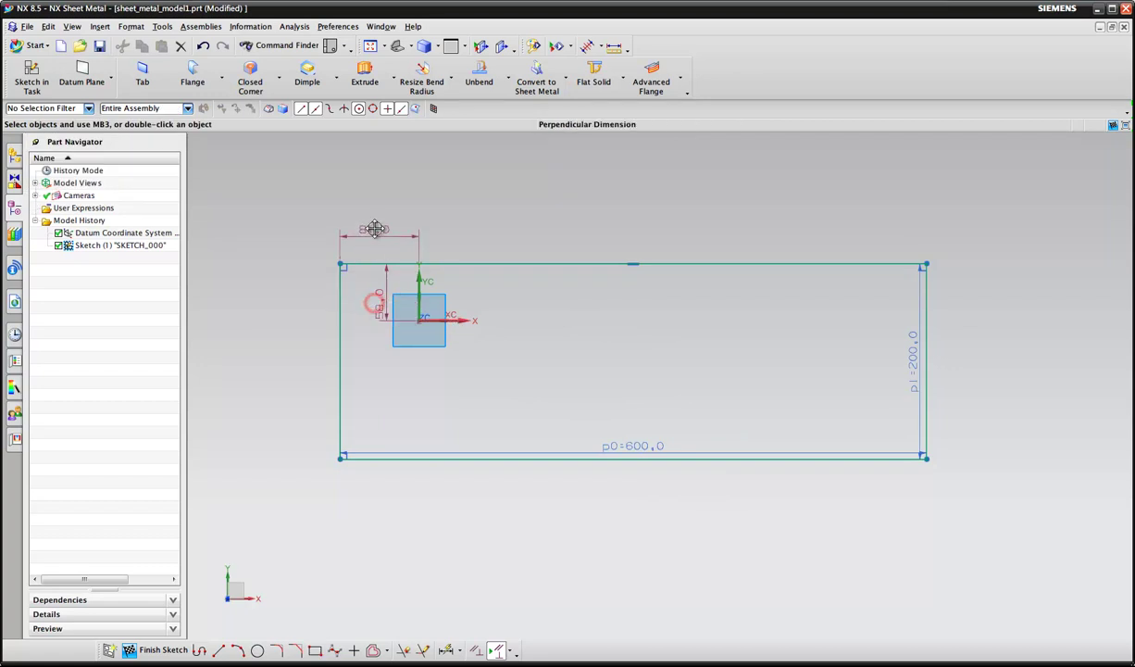
# Step: Change the rectangle's 81.0 horizontal offset dimension to 300
pyautogui.moveTo(376, 297); pyautogui.dragTo(299, 299)
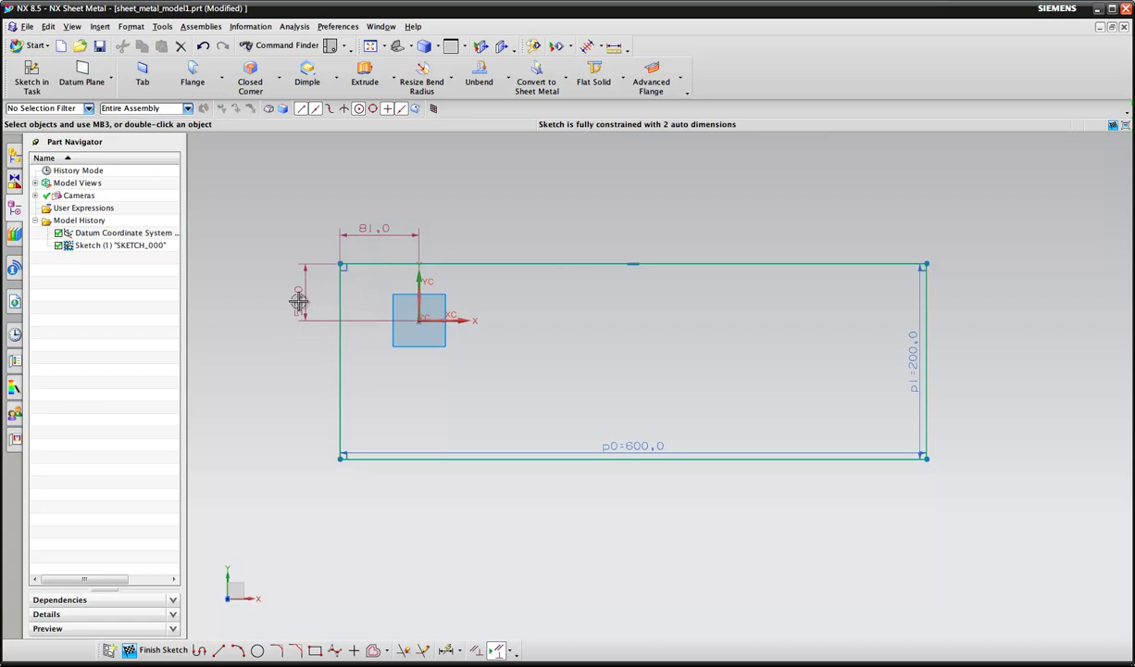
pyautogui.click(387, 229)
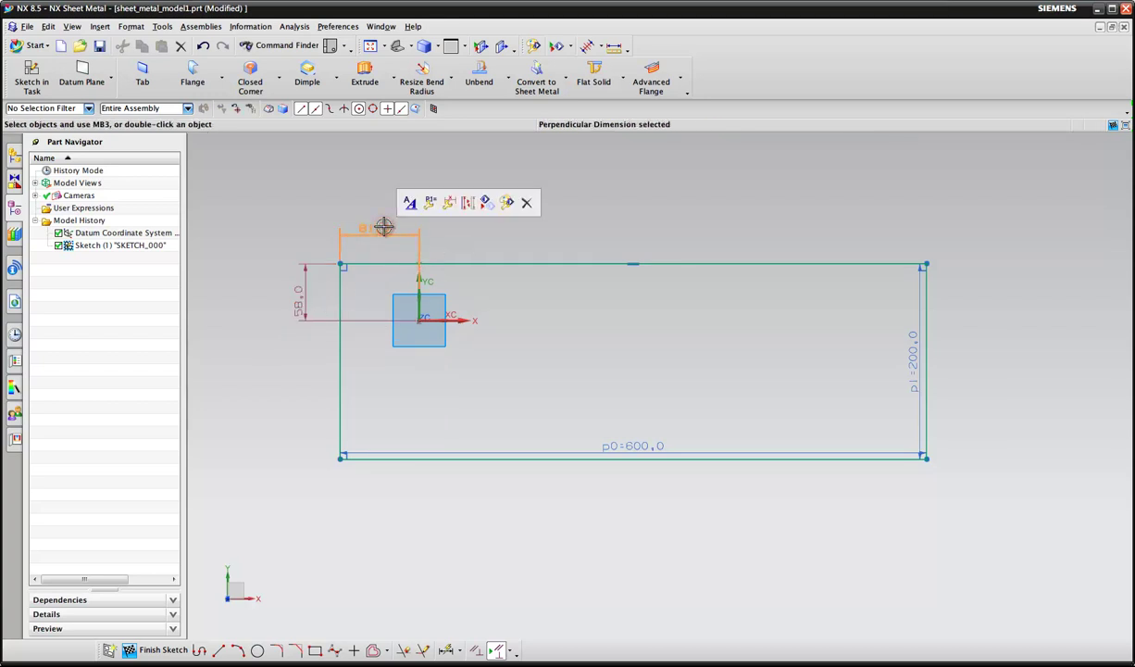
pyautogui.doubleClick(380, 228)
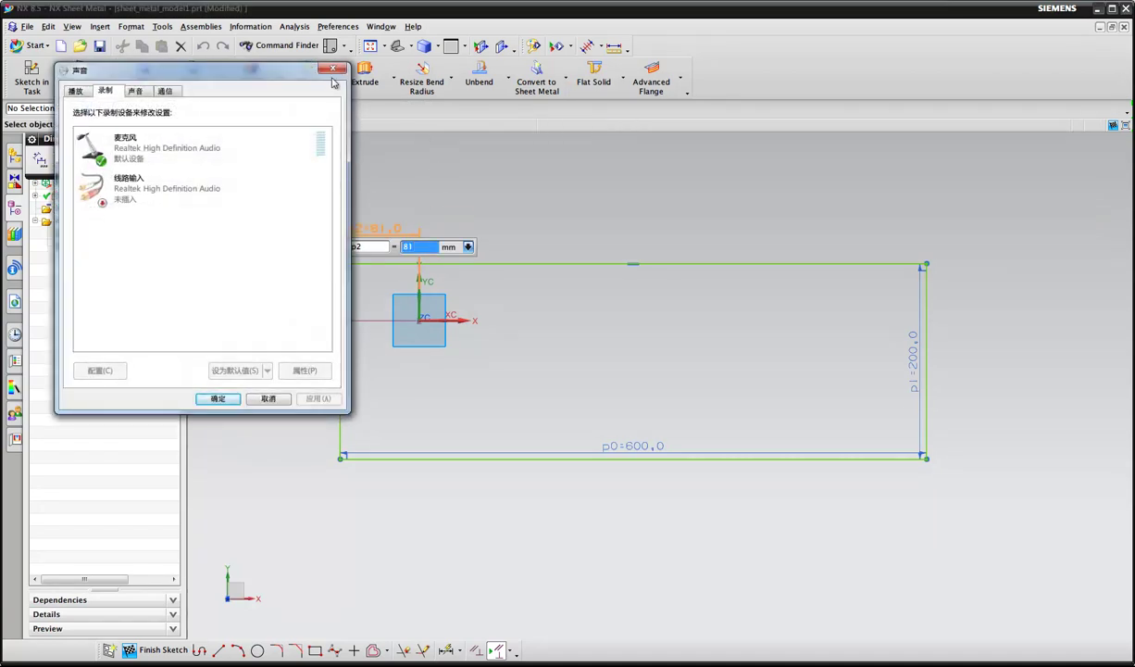
pyautogui.click(333, 69)
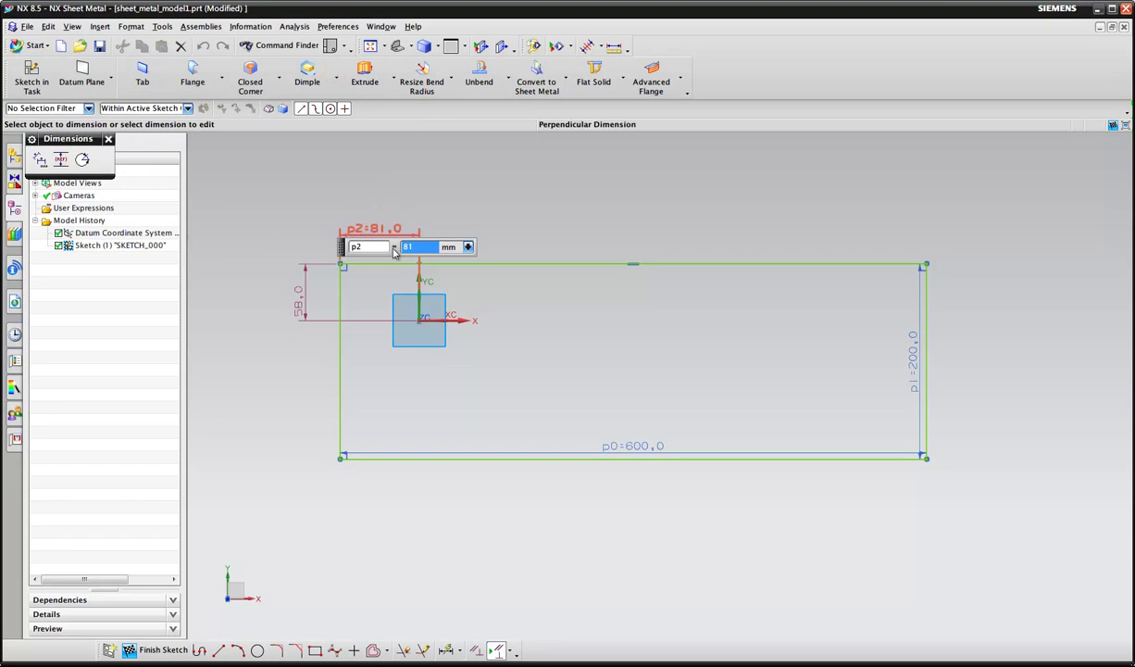
pyautogui.write('200')
pyautogui.press('Return')
pyautogui.scroll(3, 444, 373)
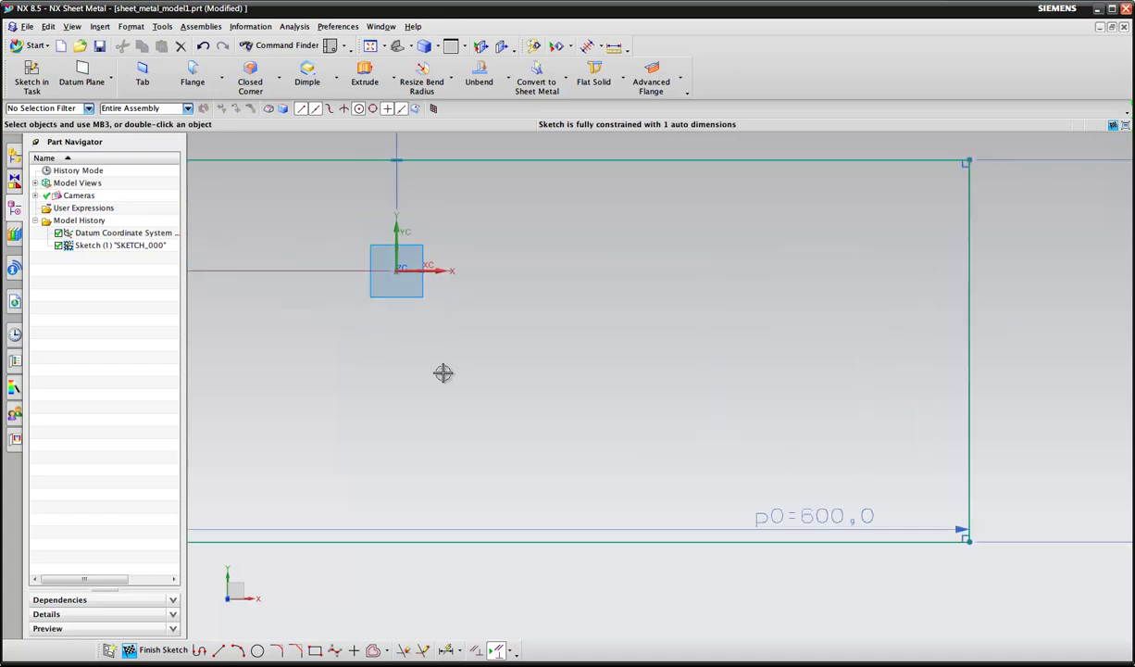
pyautogui.scroll(-6, 444, 372)
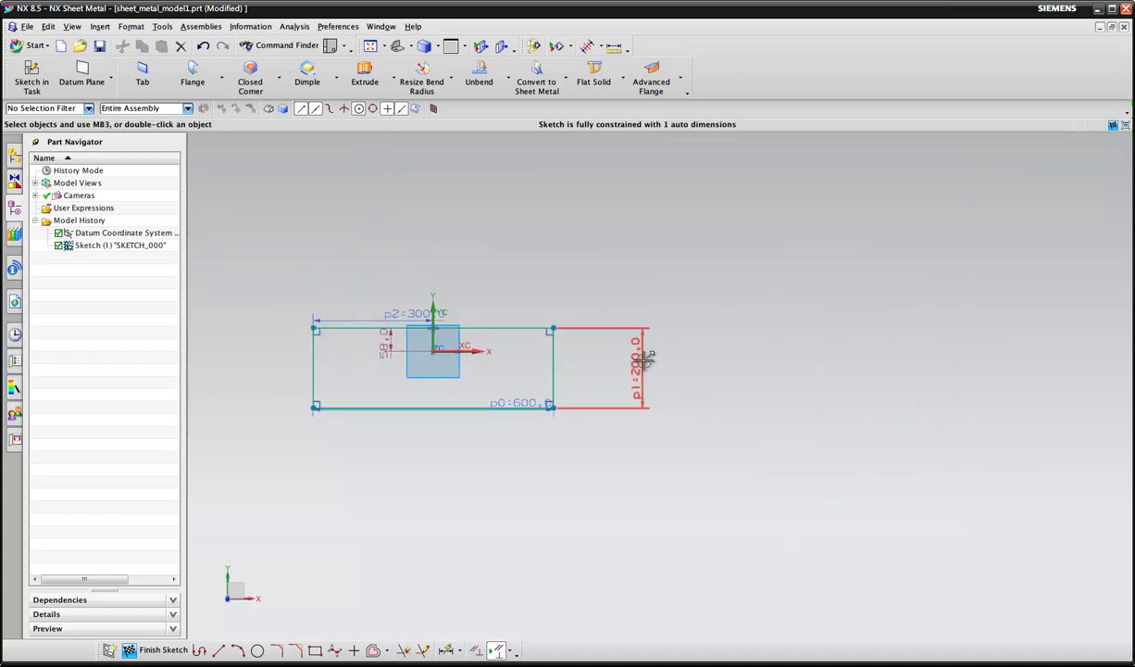
# Step: Add a 100 vertical offset dimension on the rectangle's left side
pyautogui.click(282, 343)
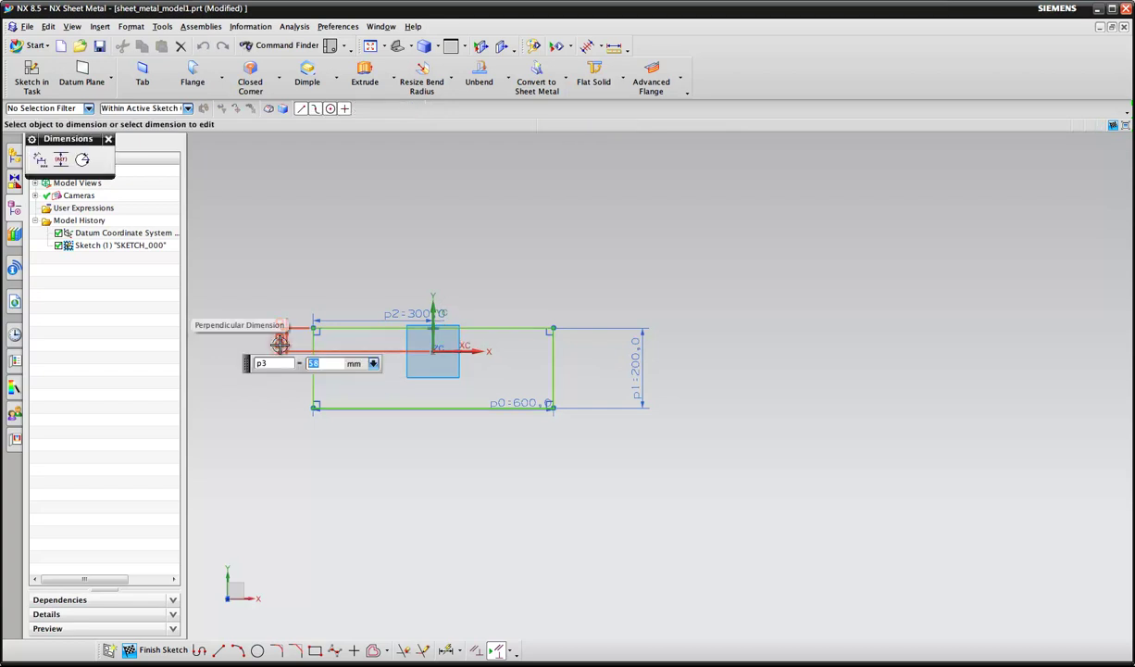
pyautogui.write('100')
pyautogui.press('Return')
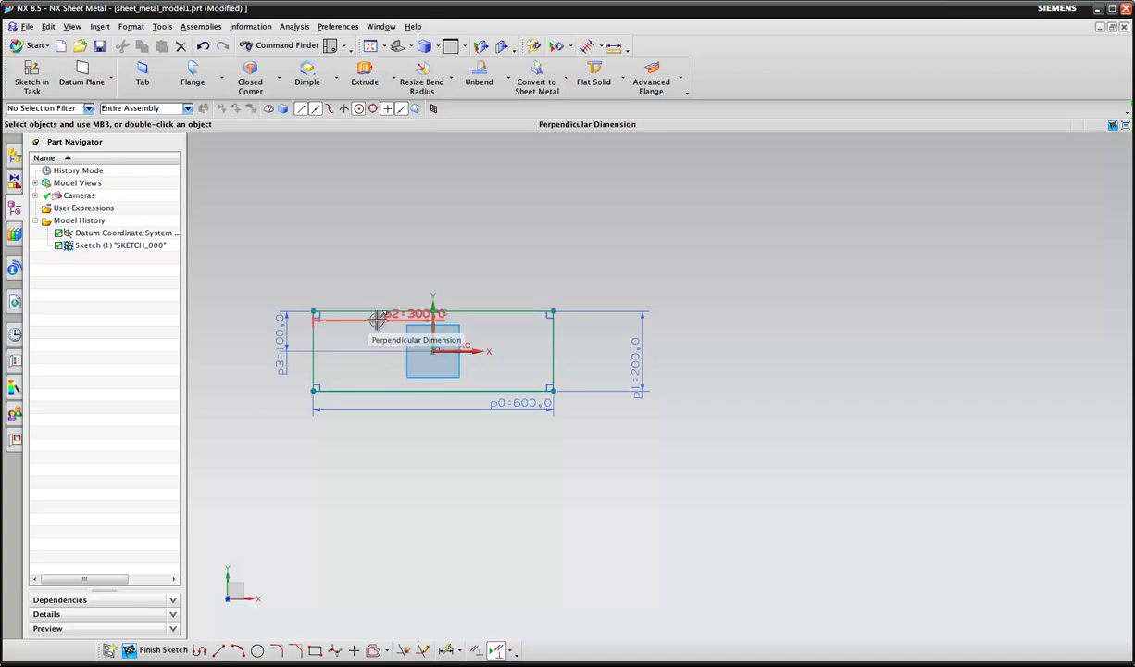
pyautogui.moveTo(377, 305); pyautogui.dragTo(375, 289)
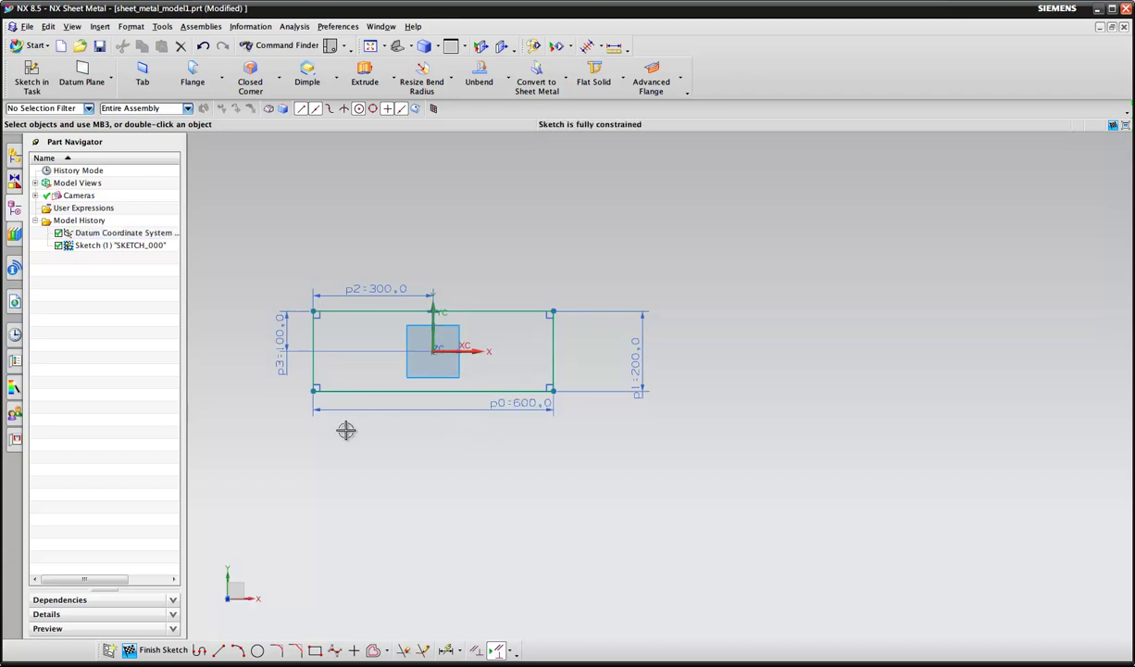
# Step: Finish the sketch and make the rectangle a 10 mm-thick base Tab plate
pyautogui.click(160, 652)
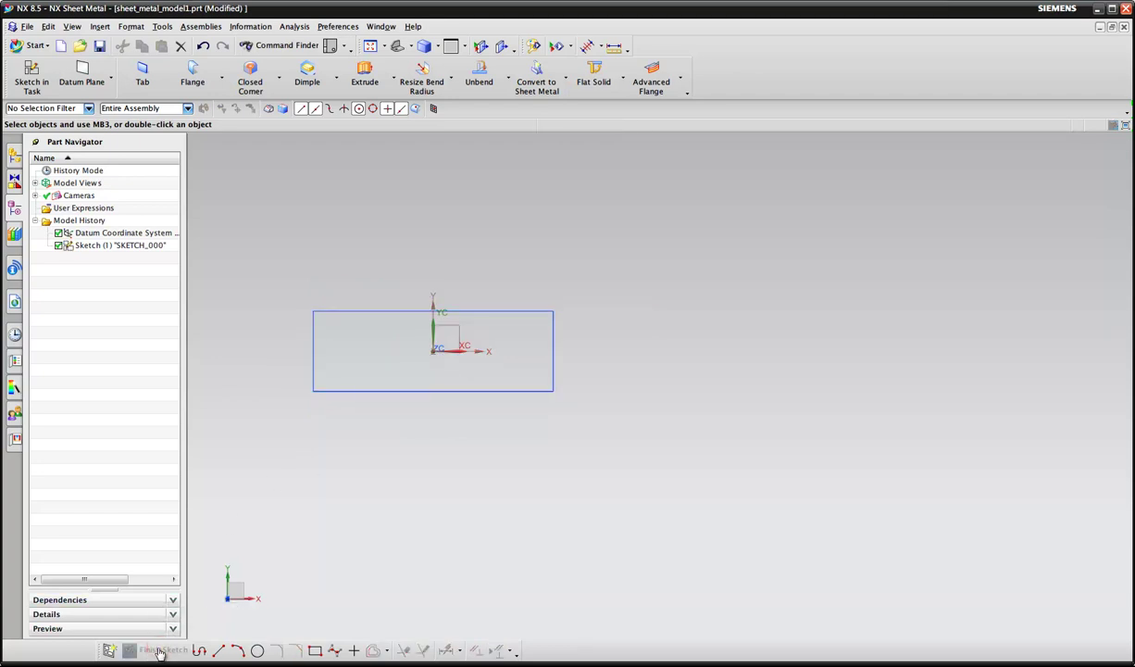
pyautogui.click(147, 76)
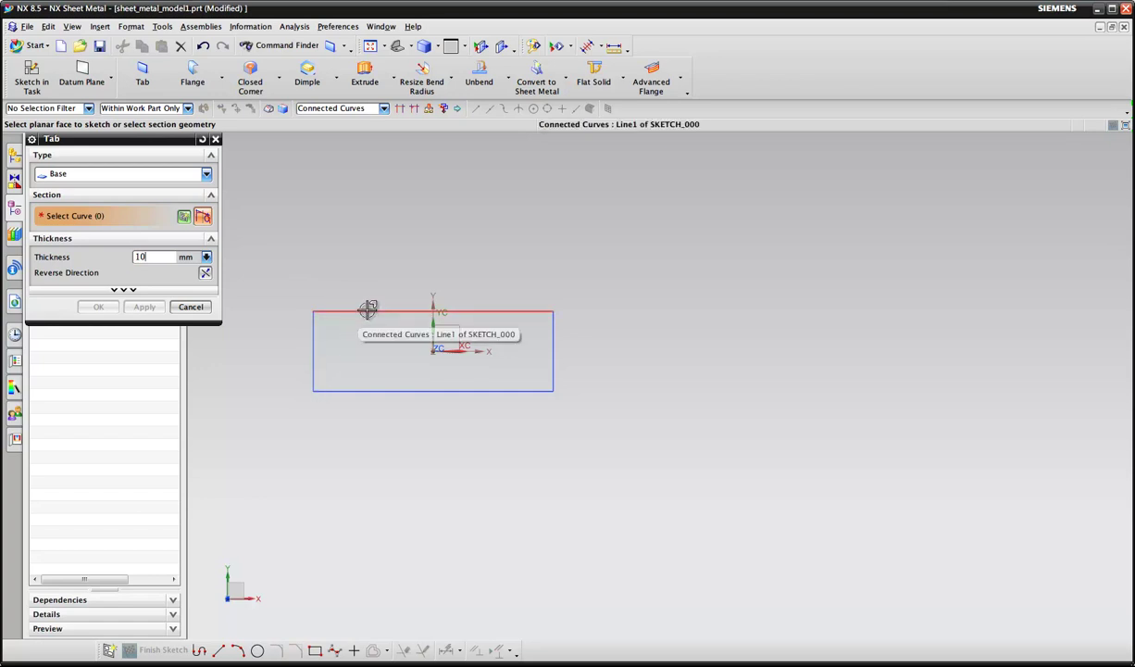
pyautogui.click(368, 308)
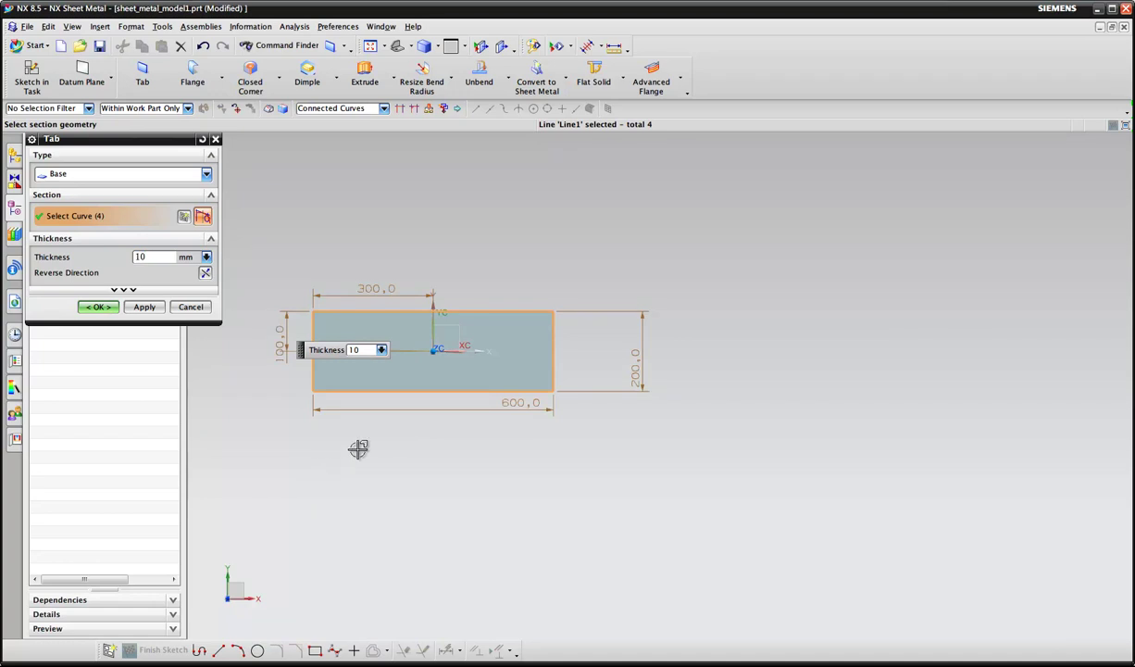
pyautogui.moveTo(345, 433); pyautogui.dragTo(292, 413, button='middle')
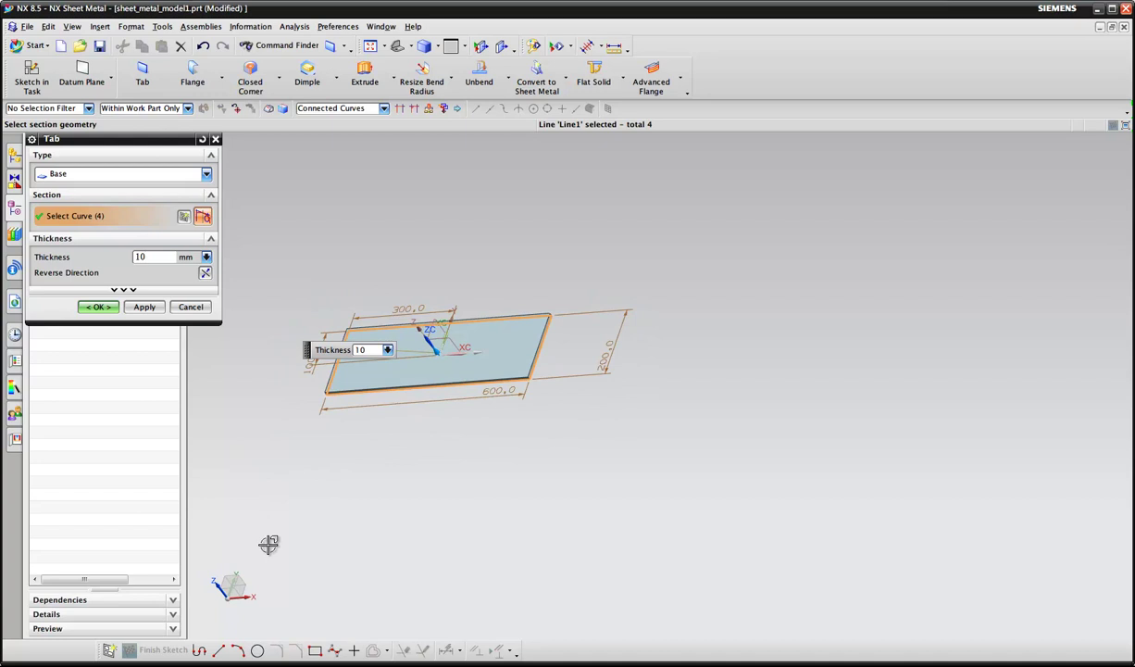
pyautogui.moveTo(264, 484); pyautogui.dragTo(448, 341, button='middle')
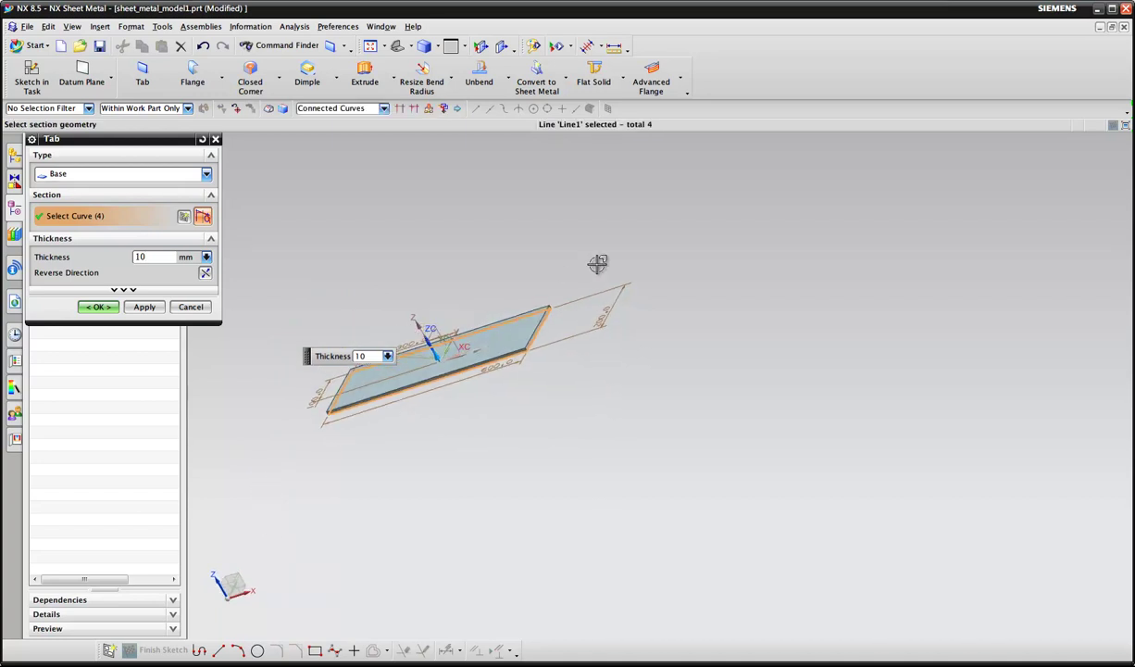
pyautogui.moveTo(597, 264); pyautogui.dragTo(312, 220, button='middle')
pyautogui.click(96, 307)
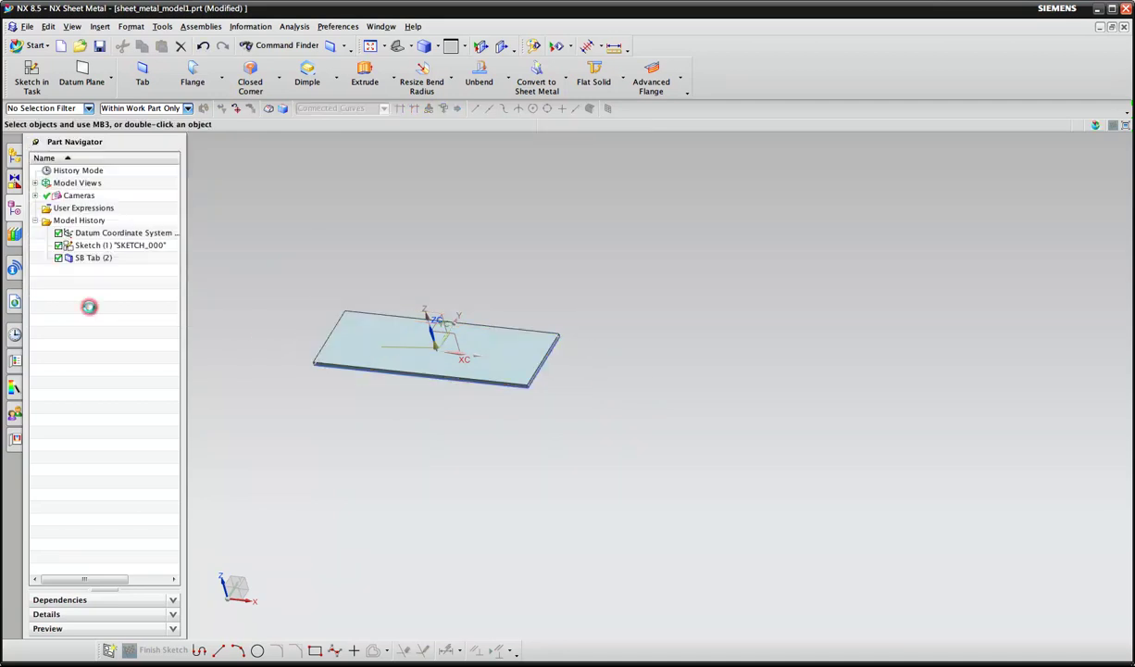
pyautogui.press('Home')
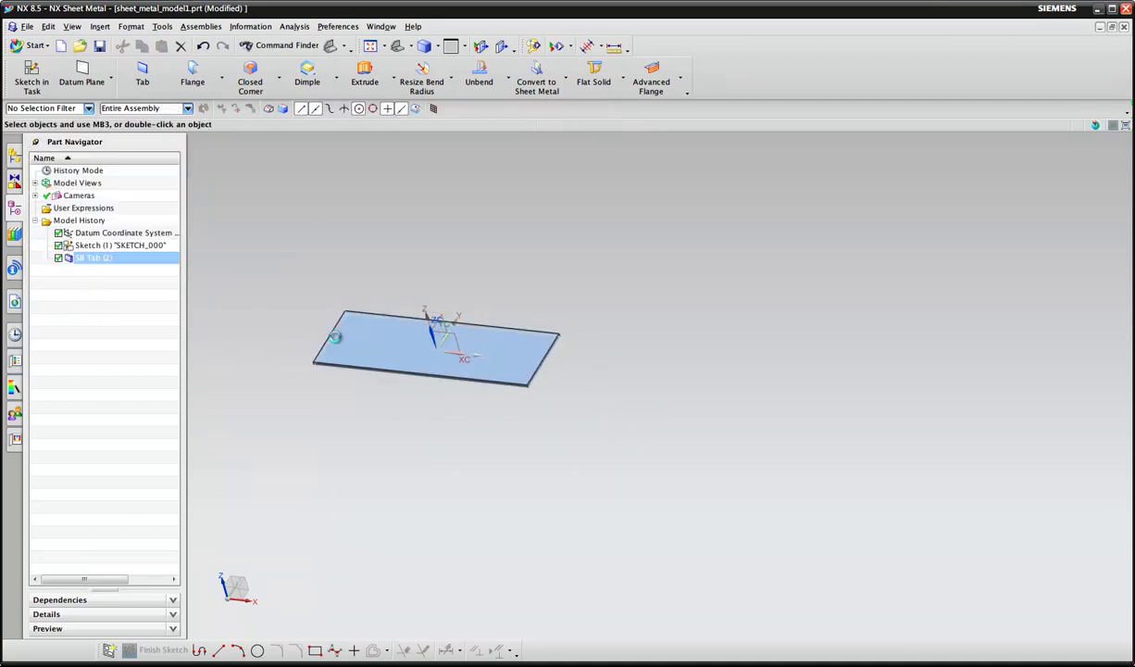
pyautogui.scroll(2, 737, 399)
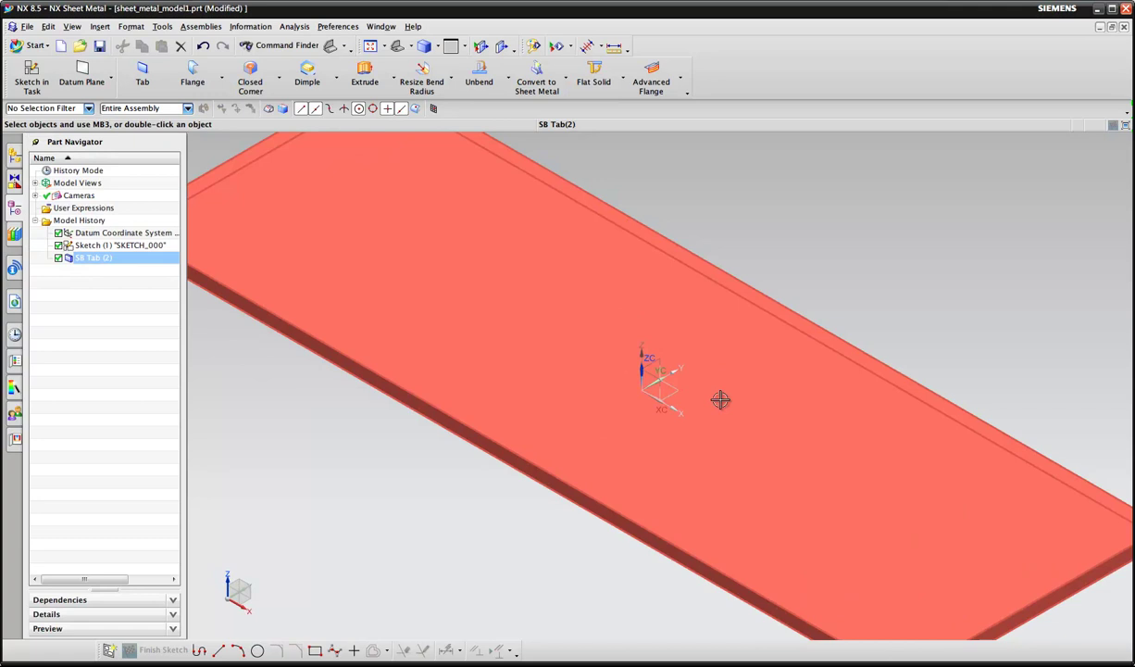
pyautogui.scroll(-3, 723, 399)
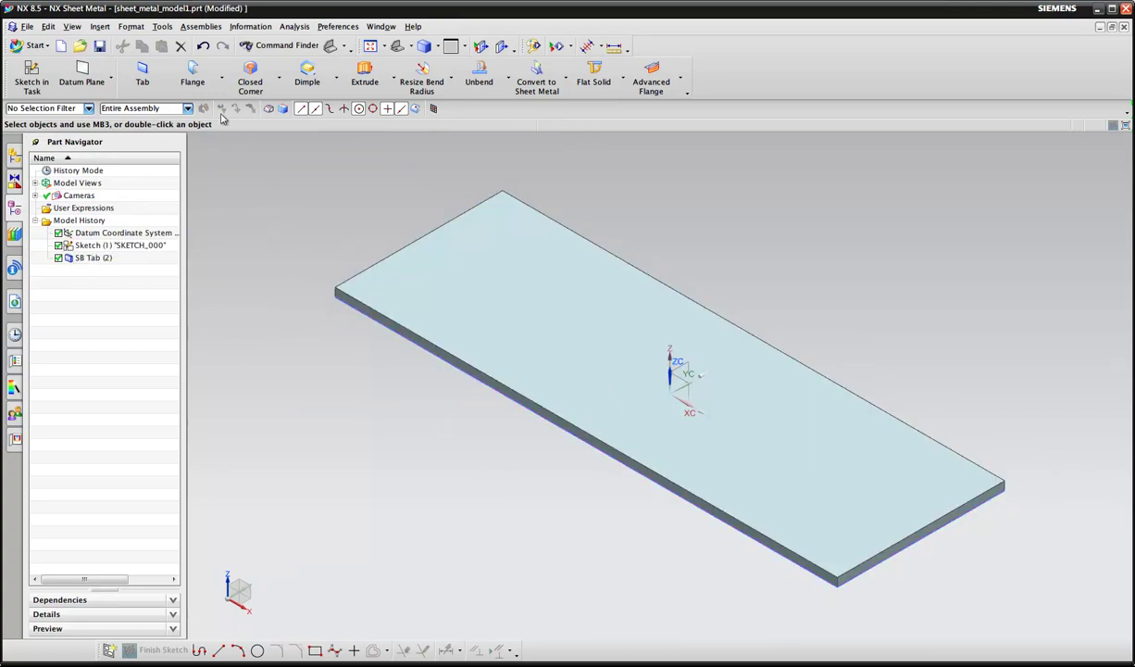
# Step: Start a flange on the plate's left end edge with length 0
pyautogui.click(194, 80)
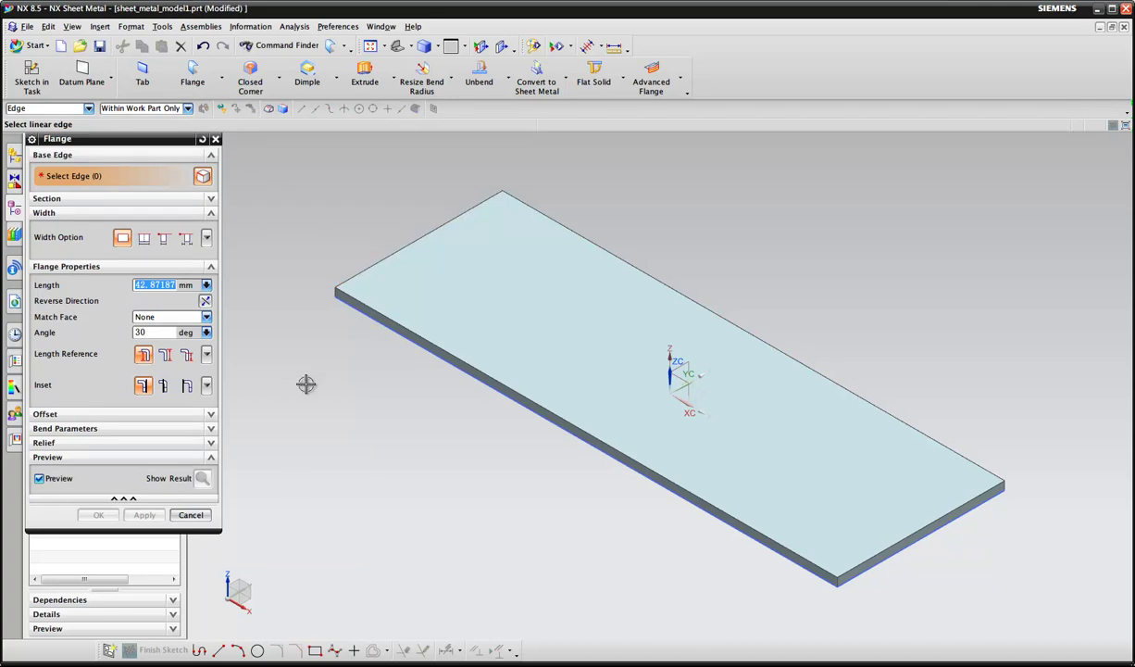
pyautogui.moveTo(307, 383); pyautogui.dragTo(356, 408, button='middle')
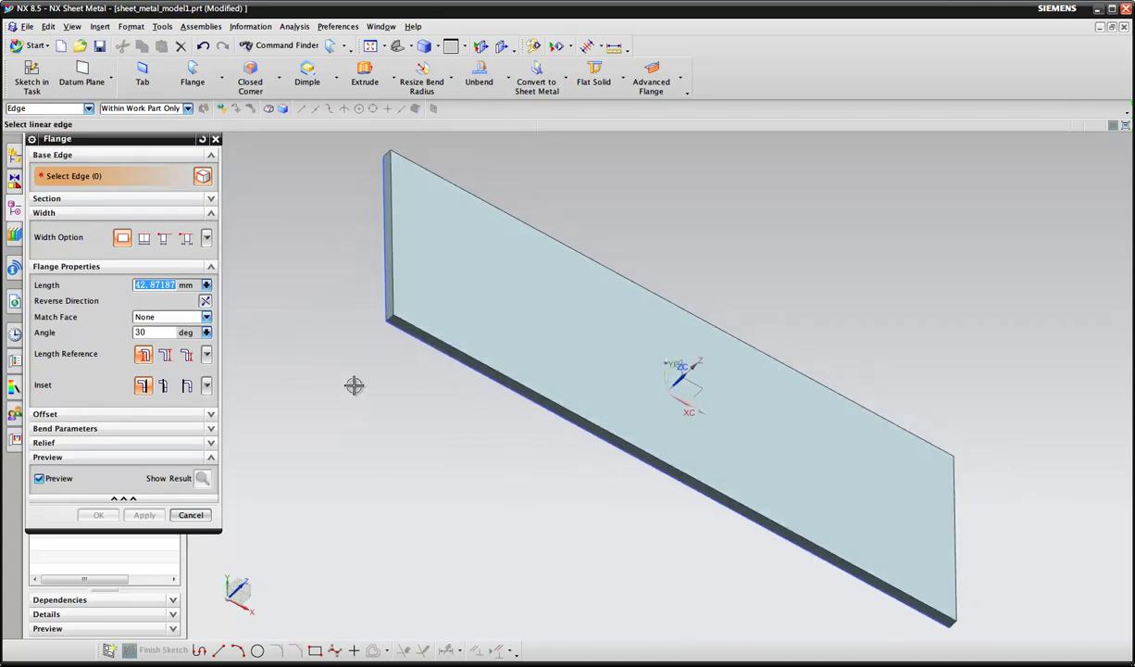
pyautogui.click(393, 262)
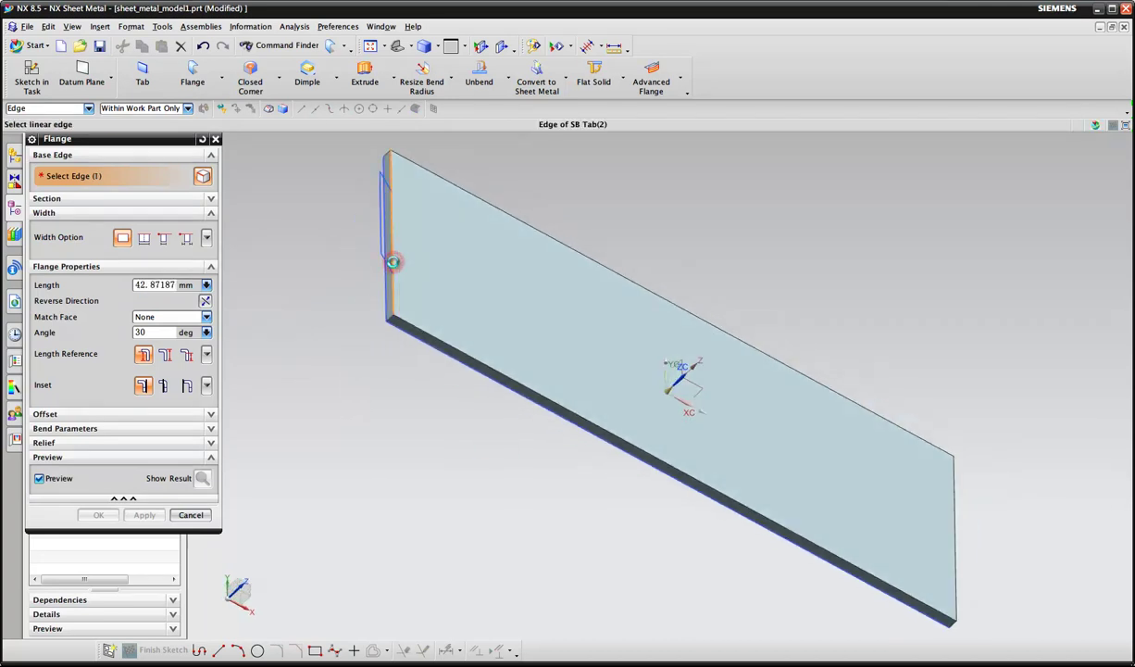
pyautogui.moveTo(355, 314); pyautogui.dragTo(266, 306, button='middle')
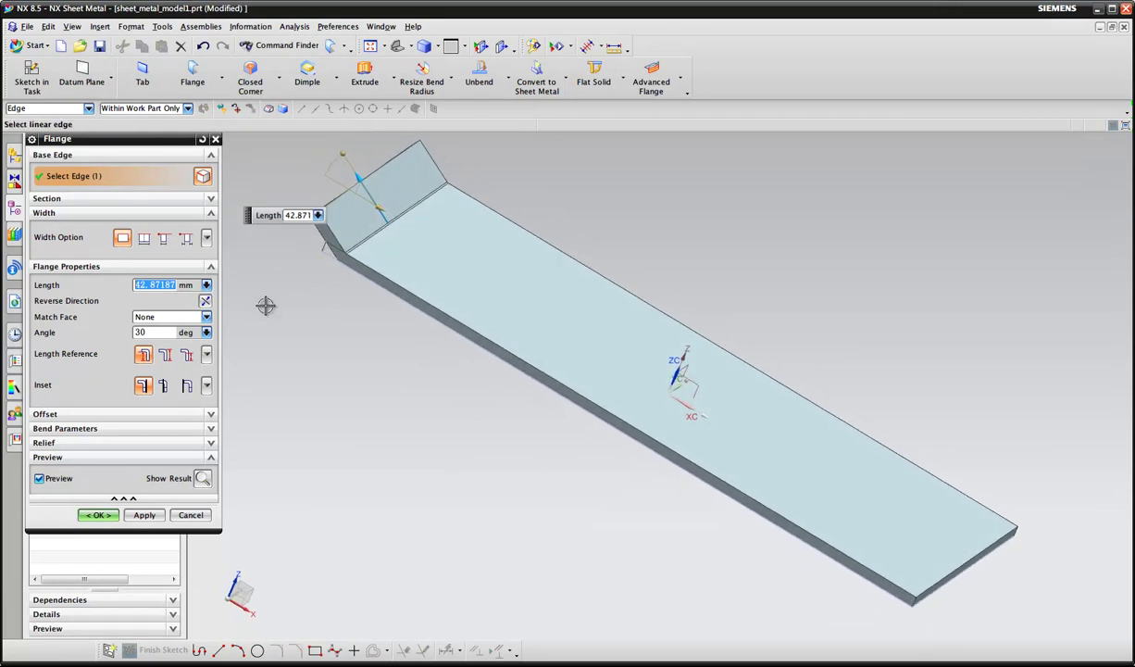
pyautogui.write('0')
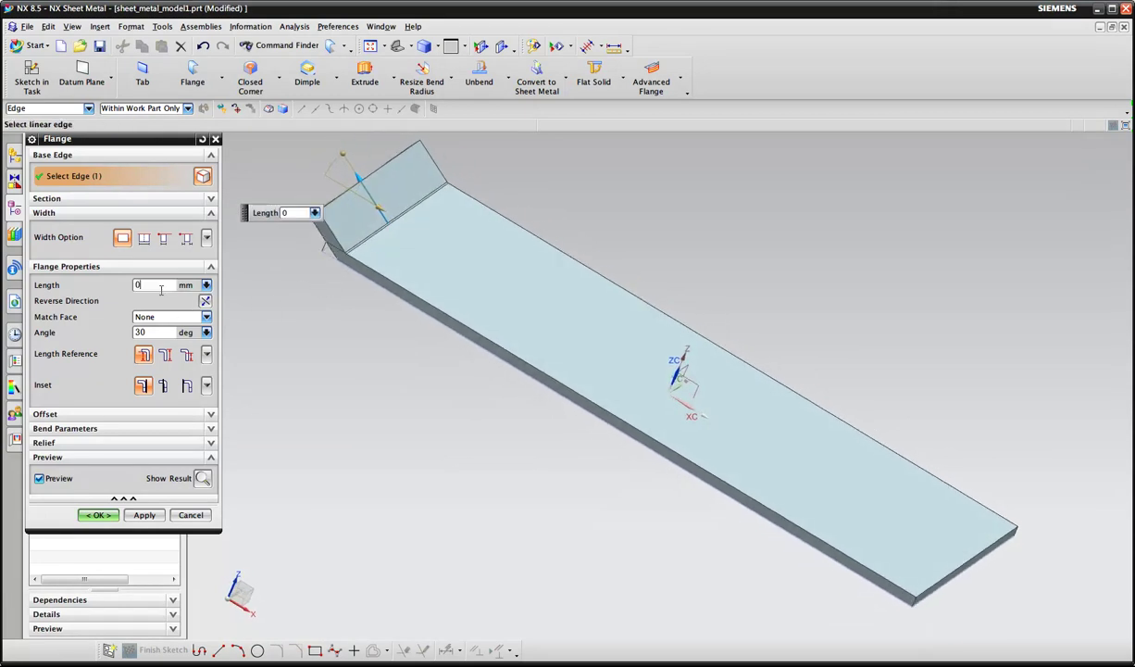
# Step: Give the left-end flange a local bend radius of 150 mm
pyautogui.click(150, 428)
pyautogui.click(170, 447)
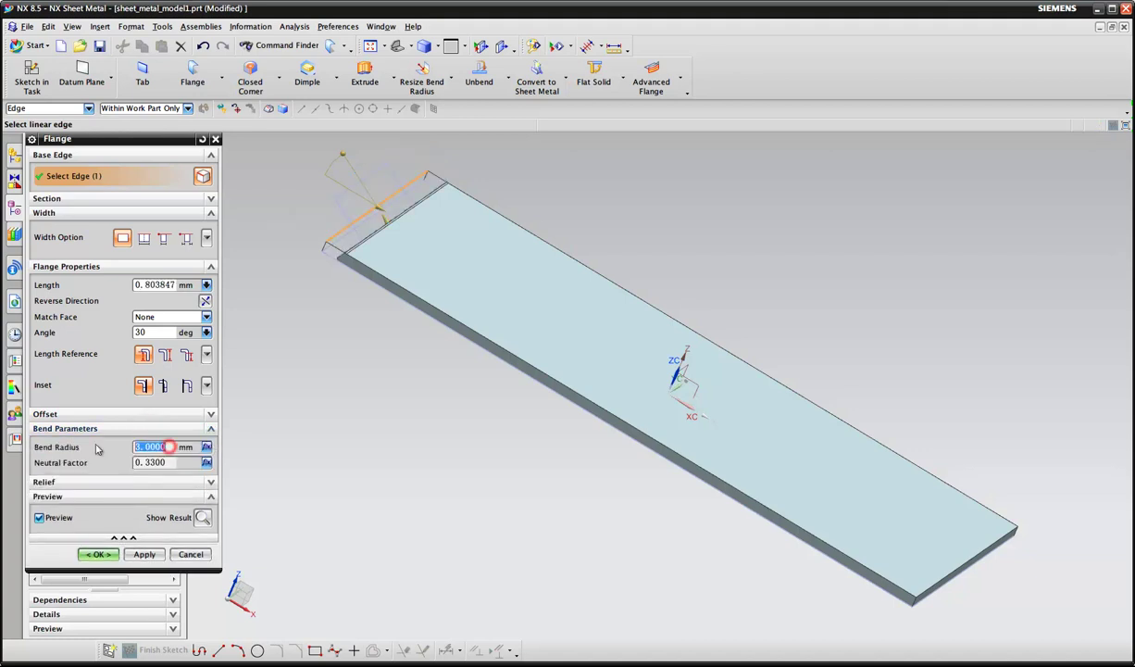
pyautogui.click(207, 448)
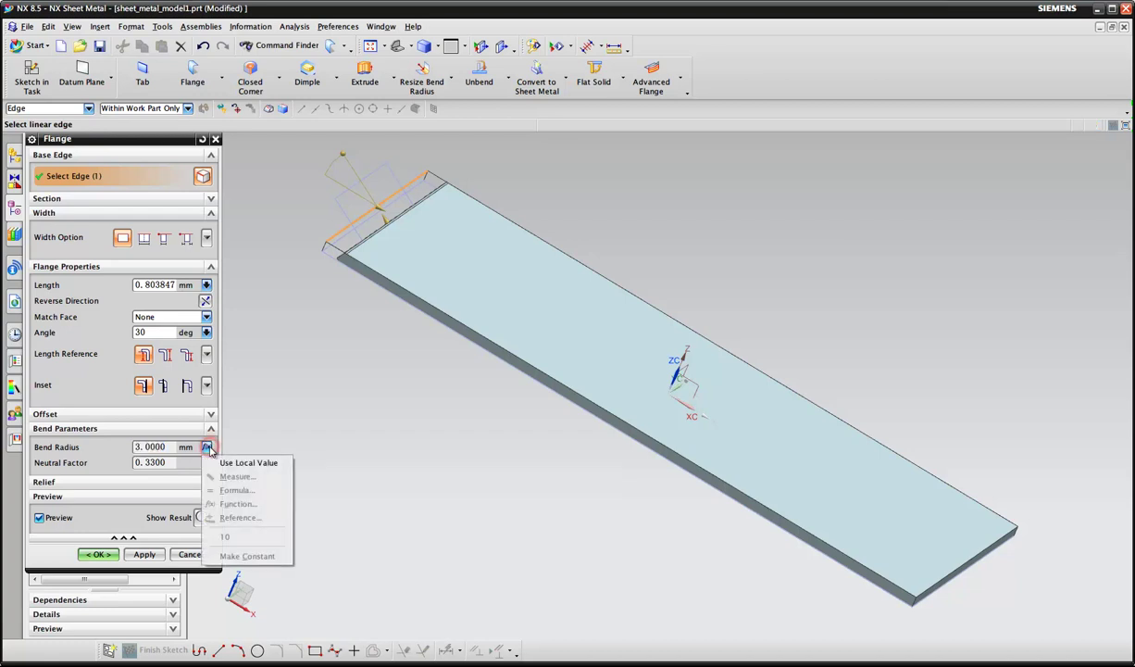
pyautogui.click(220, 461)
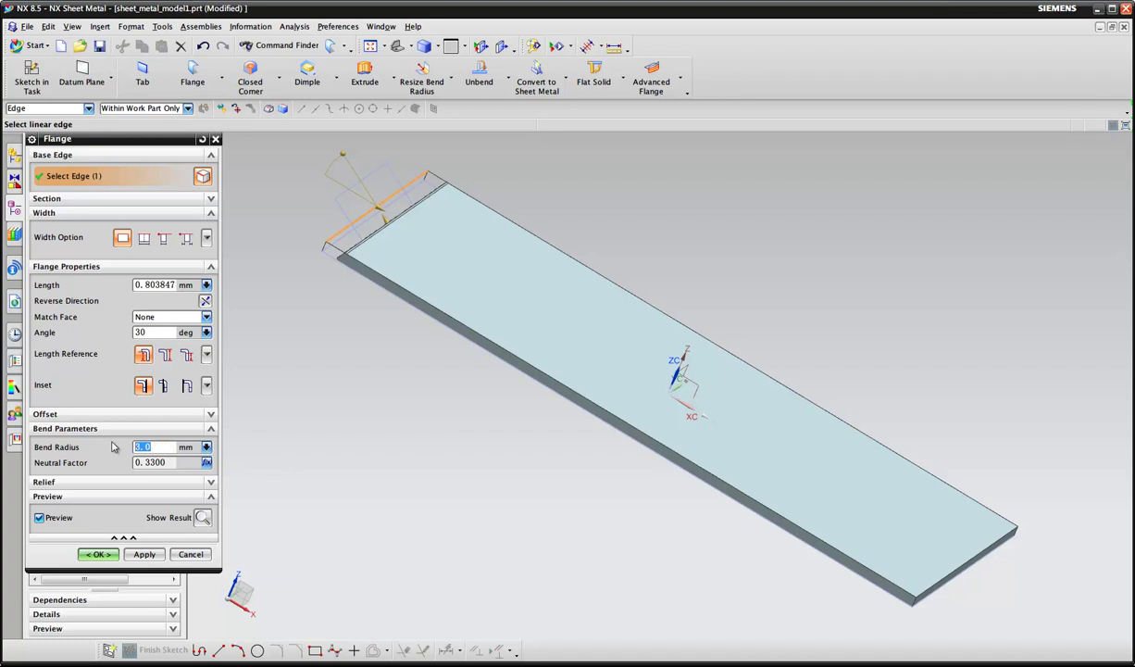
pyautogui.press('Return')
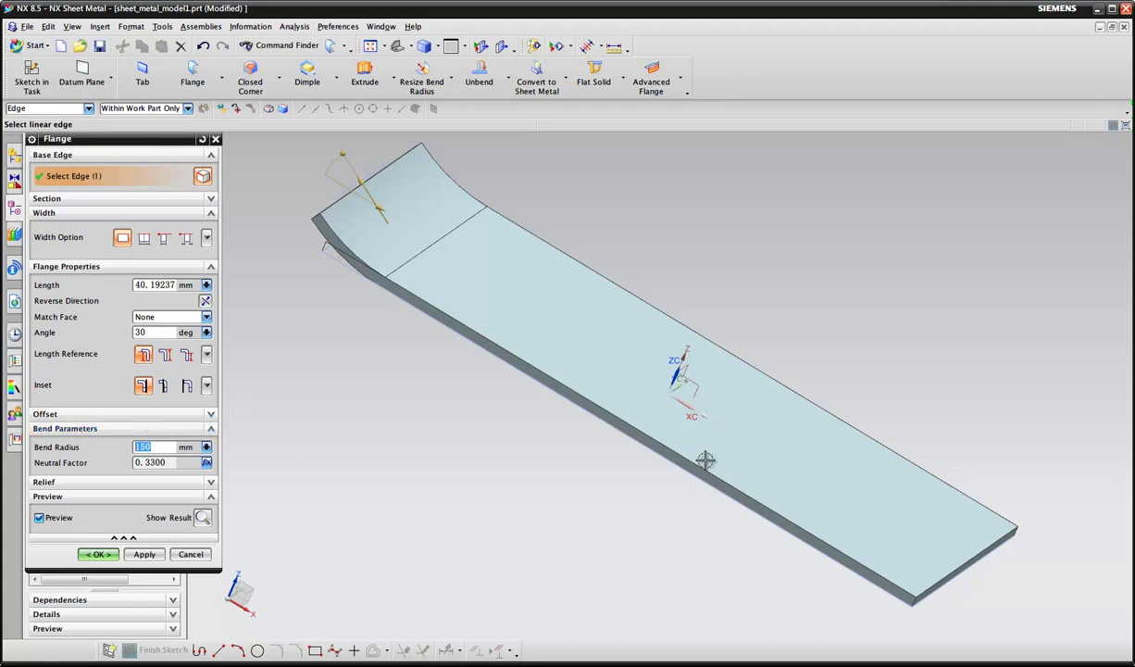
pyautogui.click(978, 555)
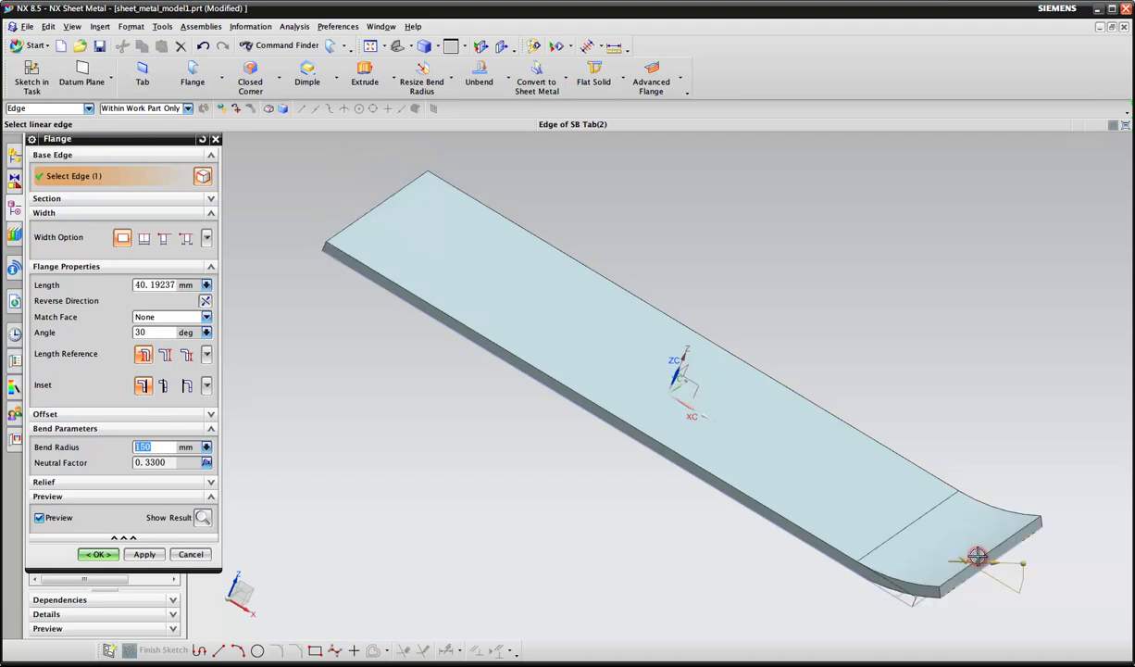
pyautogui.click(355, 219)
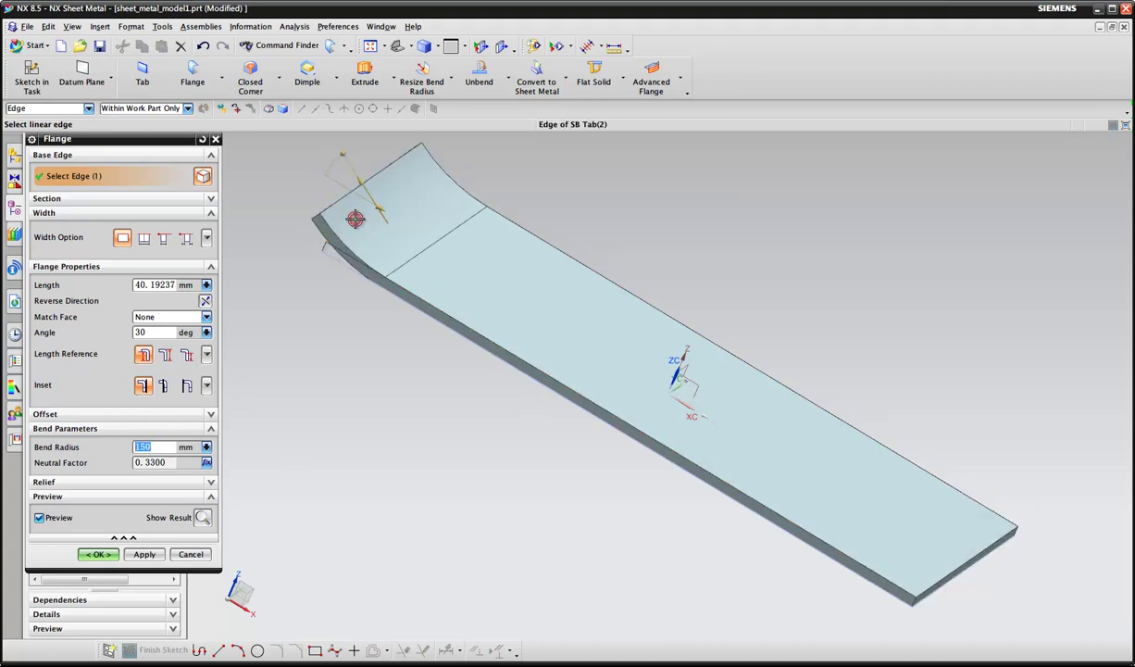
# Step: Apply the left-end flange, then start a length-0 flange on the far end edge
pyautogui.click(99, 553)
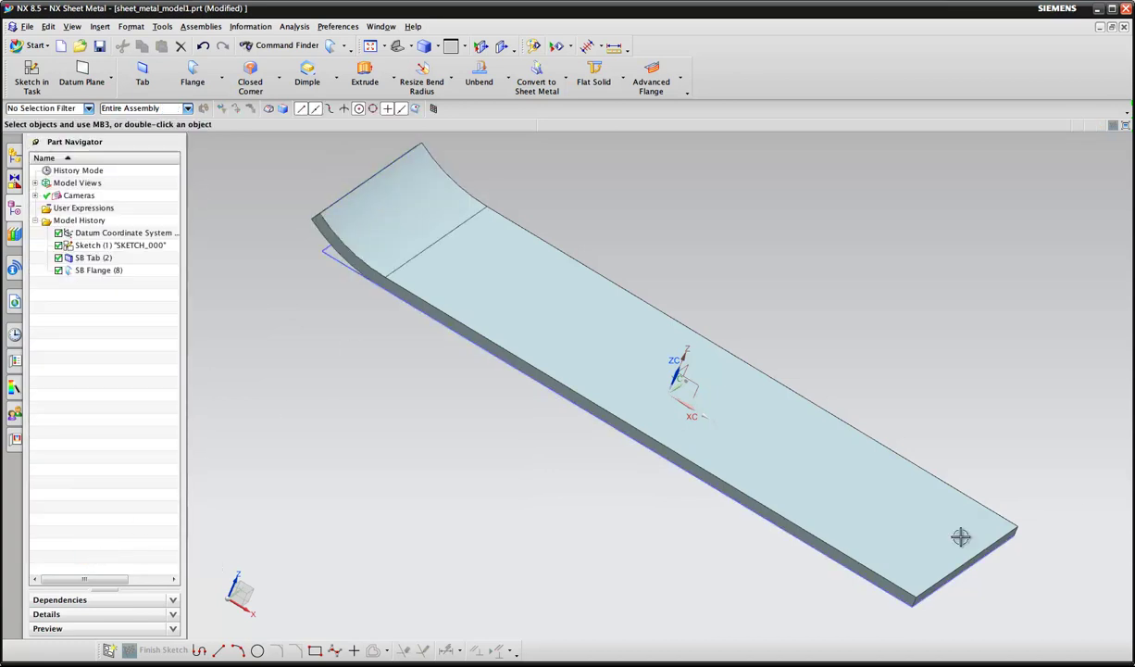
pyautogui.click(192, 74)
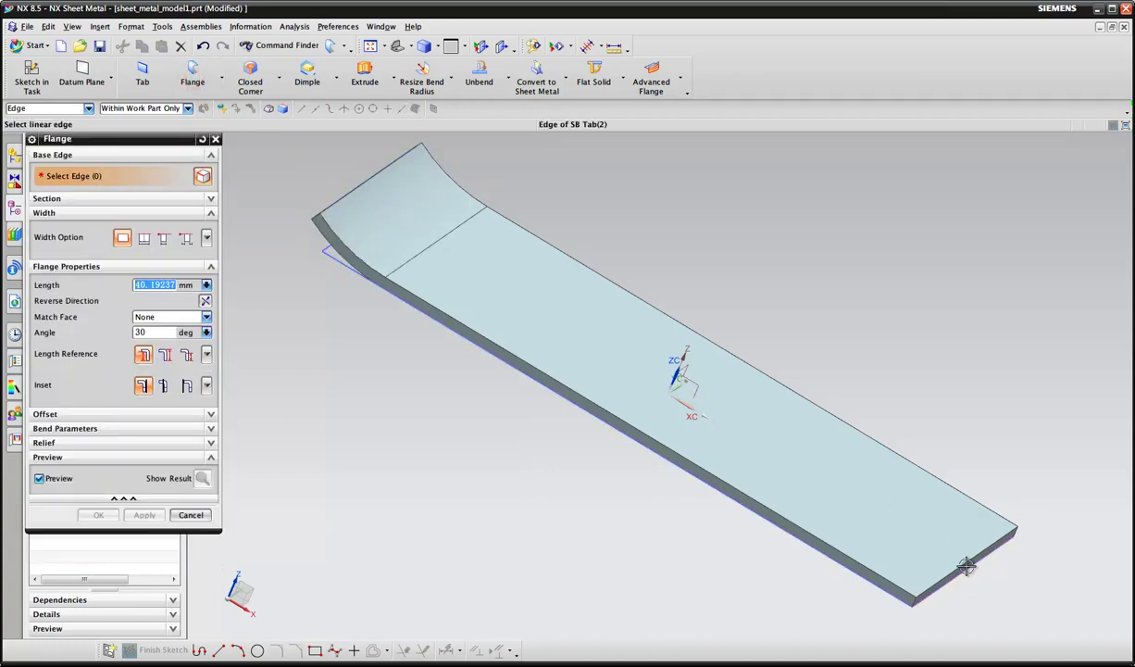
pyautogui.click(966, 567)
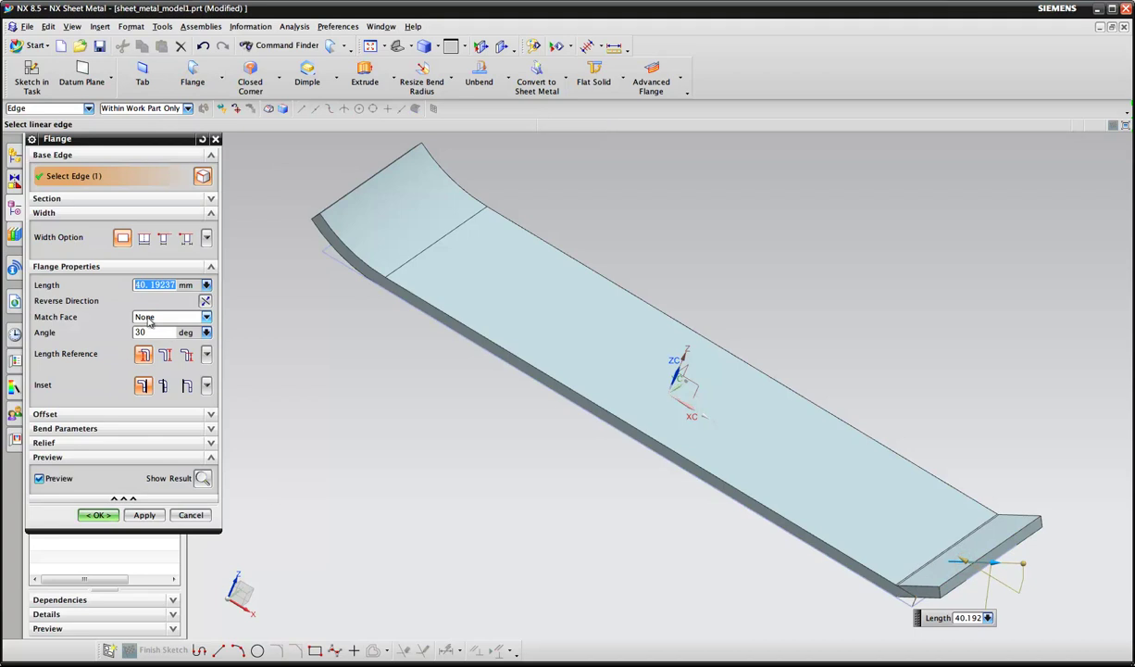
pyautogui.write('0')
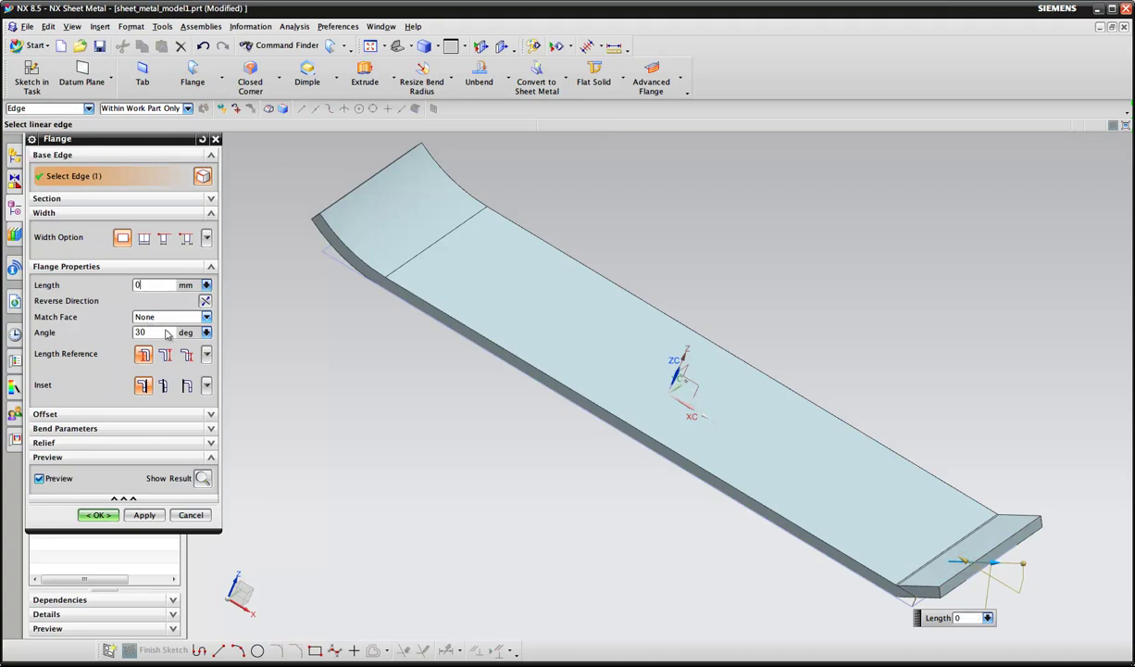
# Step: Set the far-end flange bend radius to 150 mm and apply it
pyautogui.click(126, 427)
pyautogui.click(164, 448)
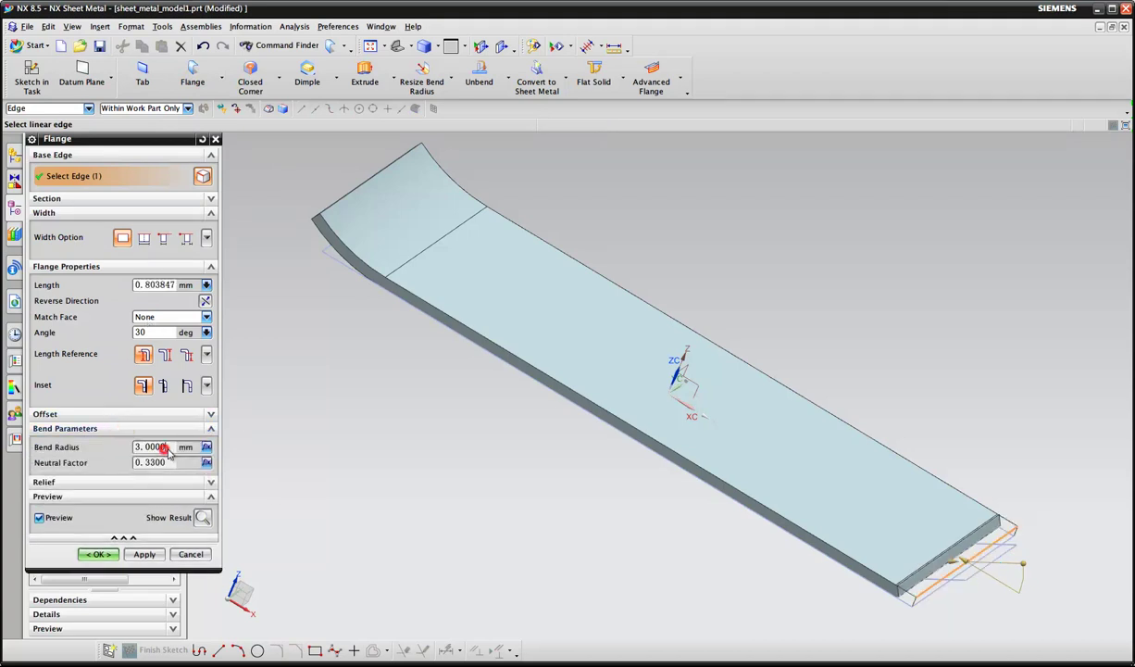
pyautogui.click(212, 450)
pyautogui.click(228, 460)
pyautogui.click(161, 447)
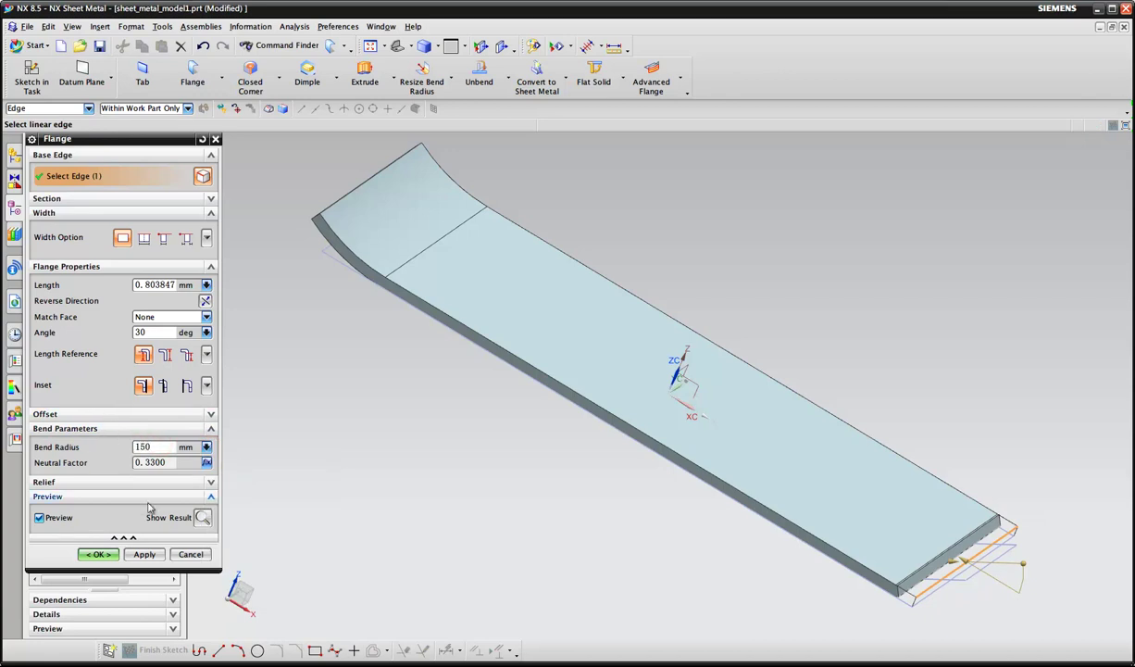
pyautogui.click(145, 554)
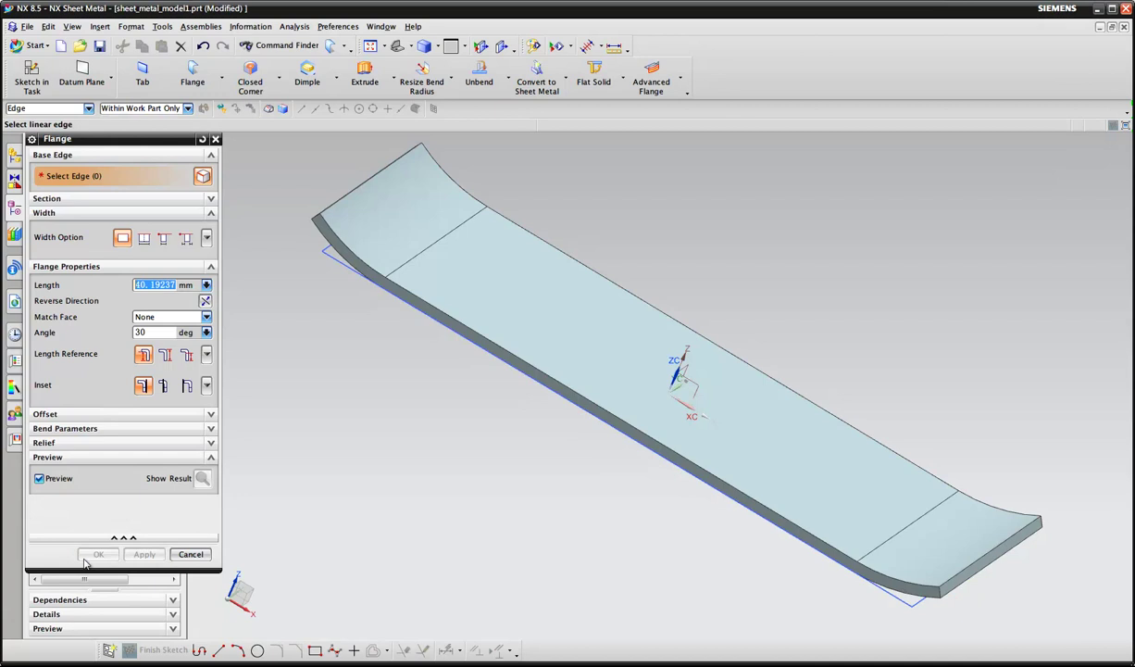
pyautogui.click(191, 554)
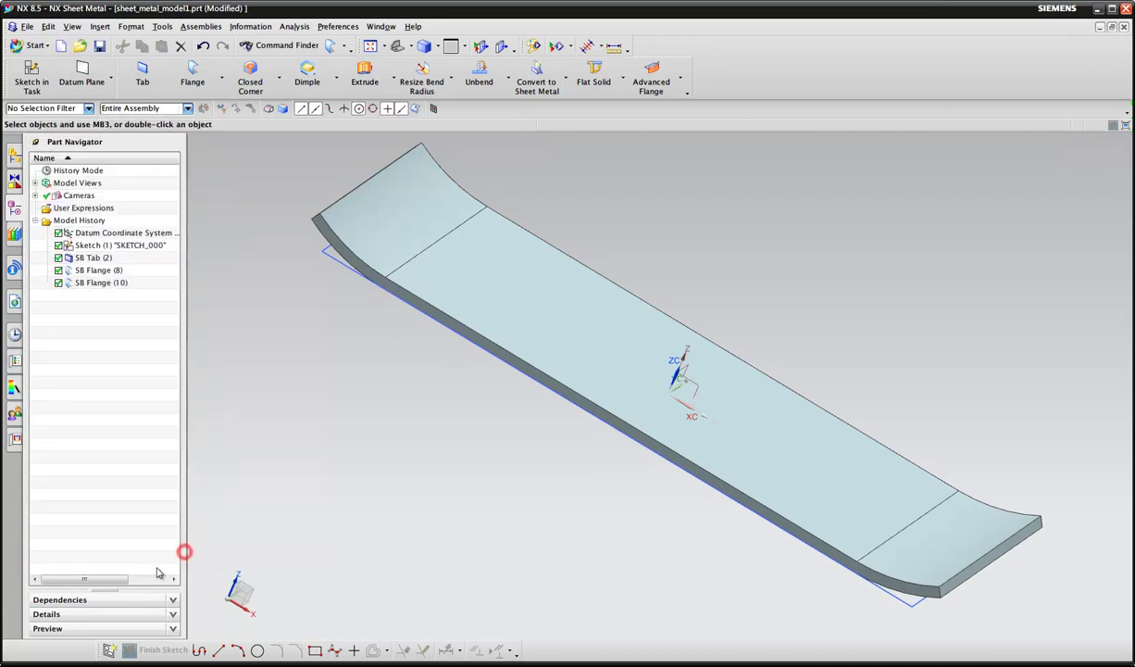
# Step: Start a Break Corner with the Blend method on the first deck corner
pyautogui.moveTo(613, 404); pyautogui.dragTo(602, 414, button='middle')
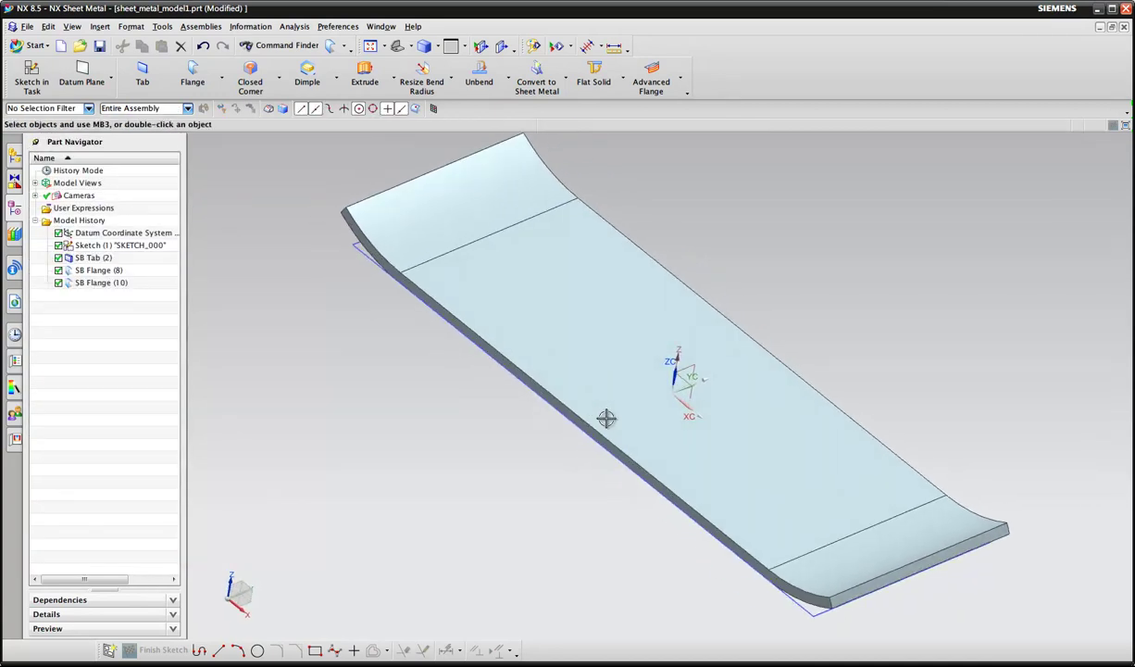
pyautogui.click(280, 92)
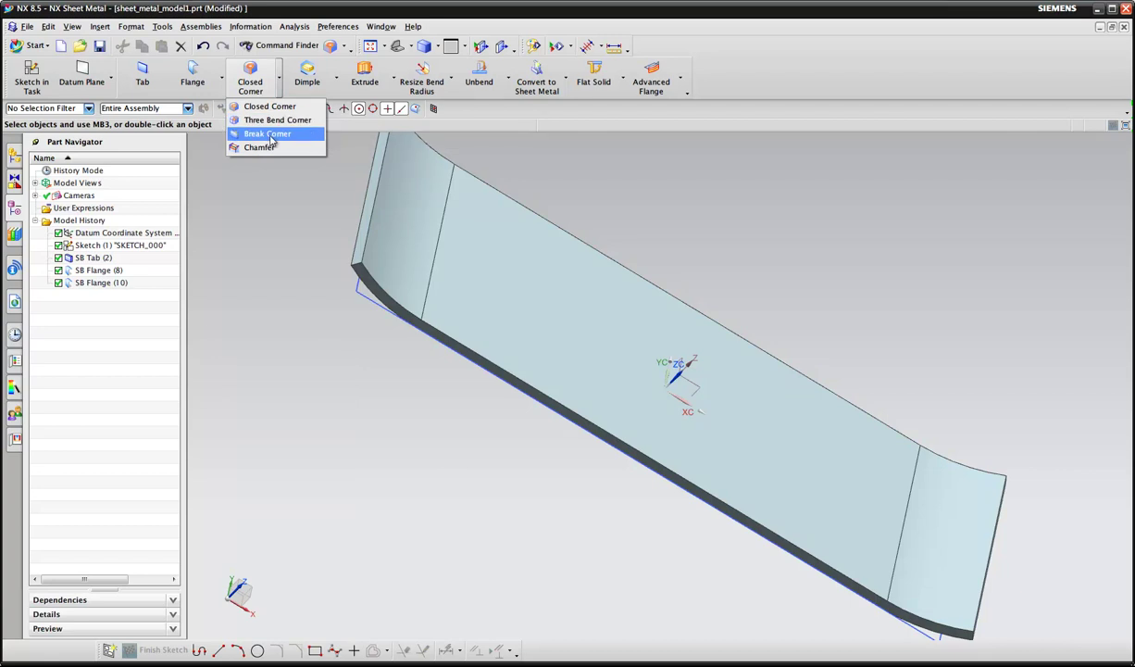
pyautogui.click(269, 136)
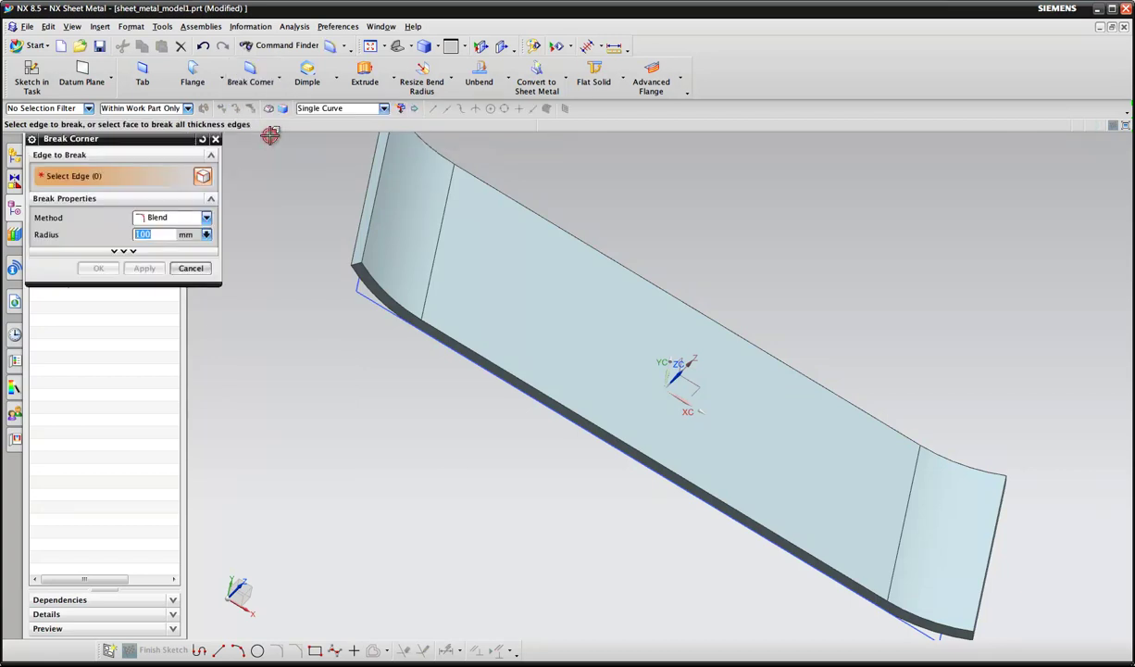
pyautogui.click(359, 268)
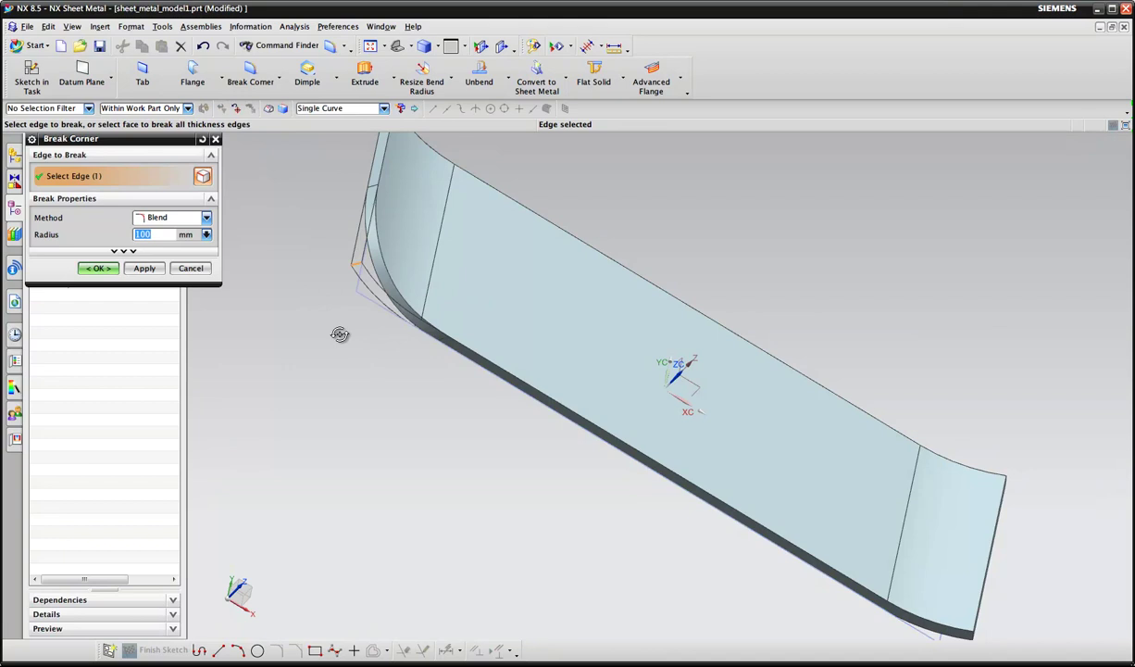
pyautogui.moveTo(340, 333); pyautogui.dragTo(290, 305, button='middle')
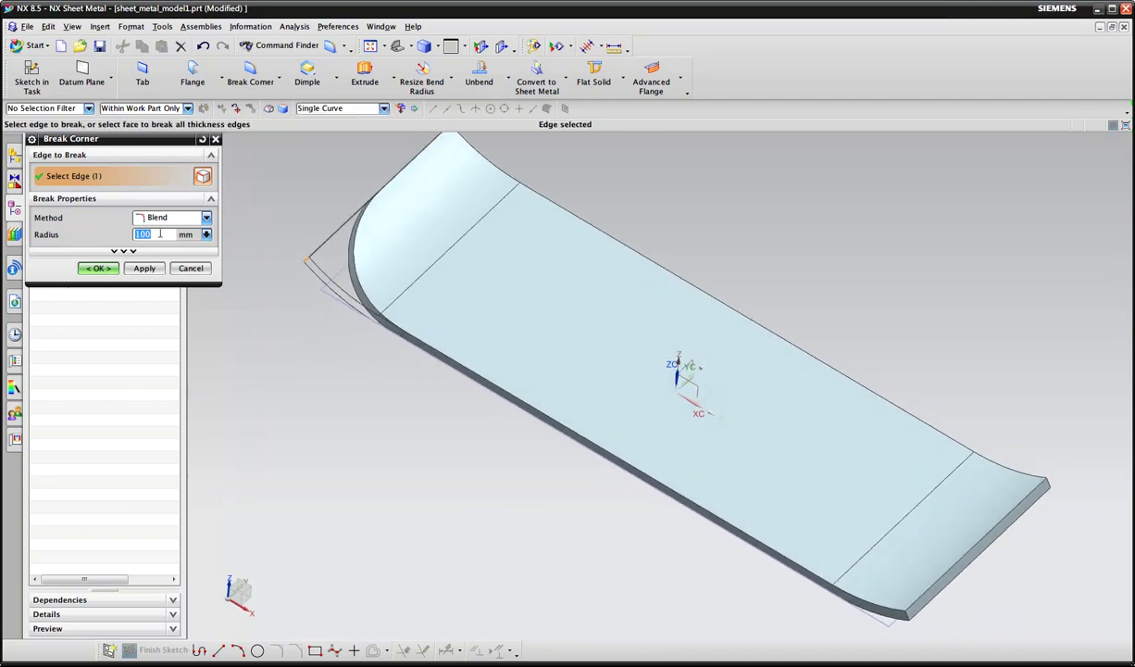
pyautogui.click(185, 220)
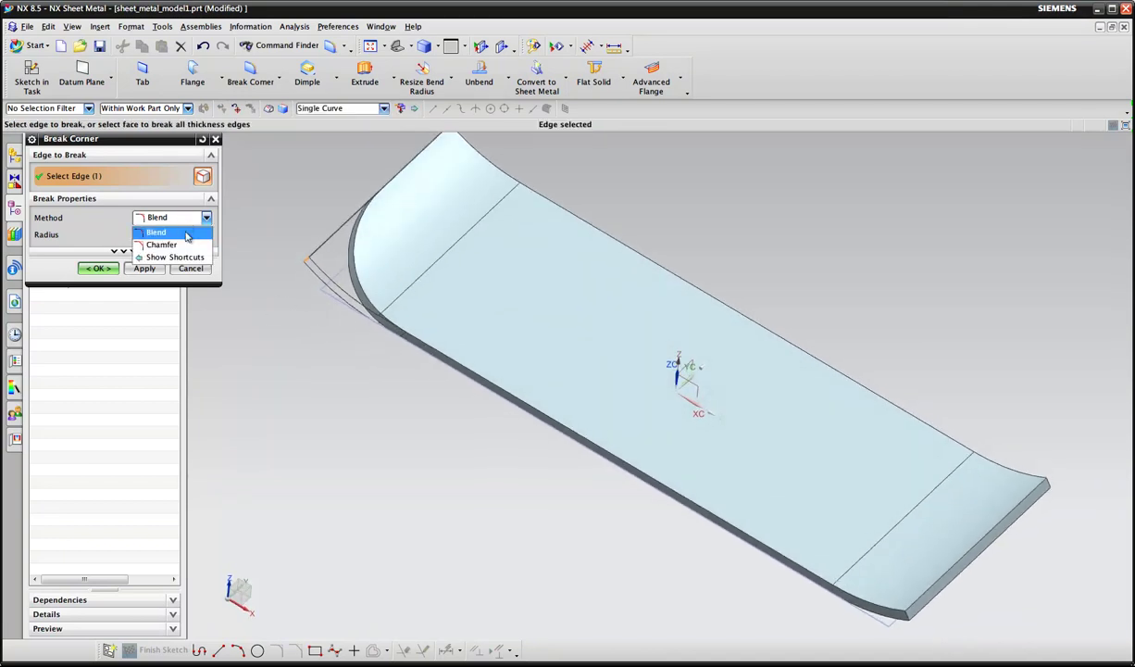
pyautogui.click(115, 213)
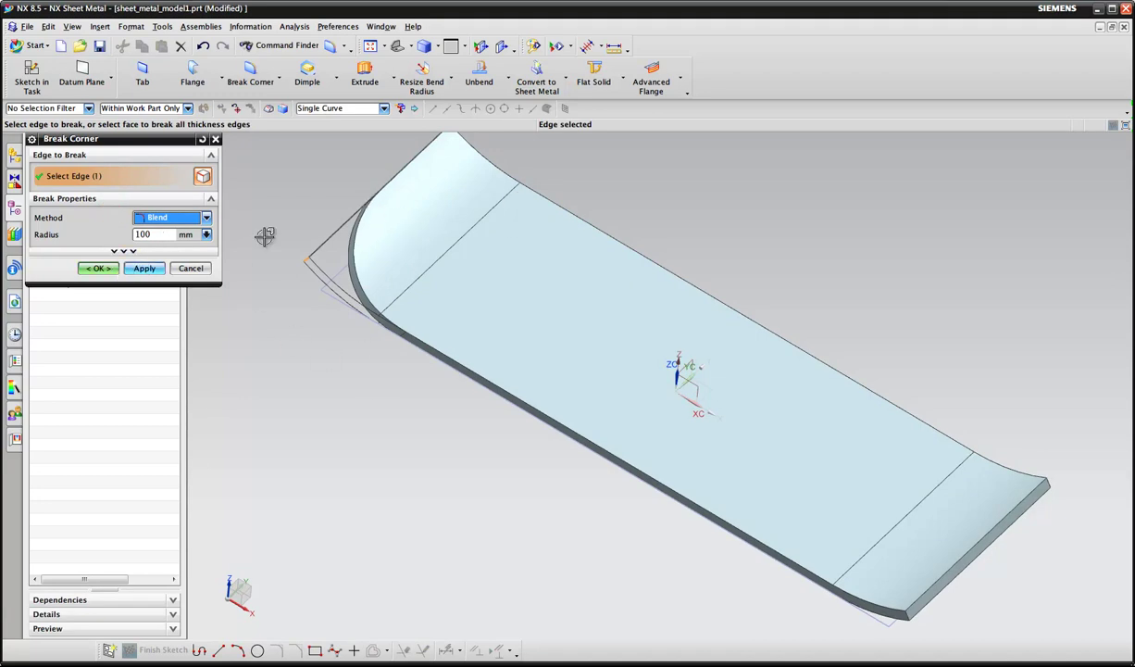
# Step: Add the remaining three corner edges and apply the 100 mm blends
pyautogui.moveTo(393, 197); pyautogui.dragTo(404, 289, button='middle')
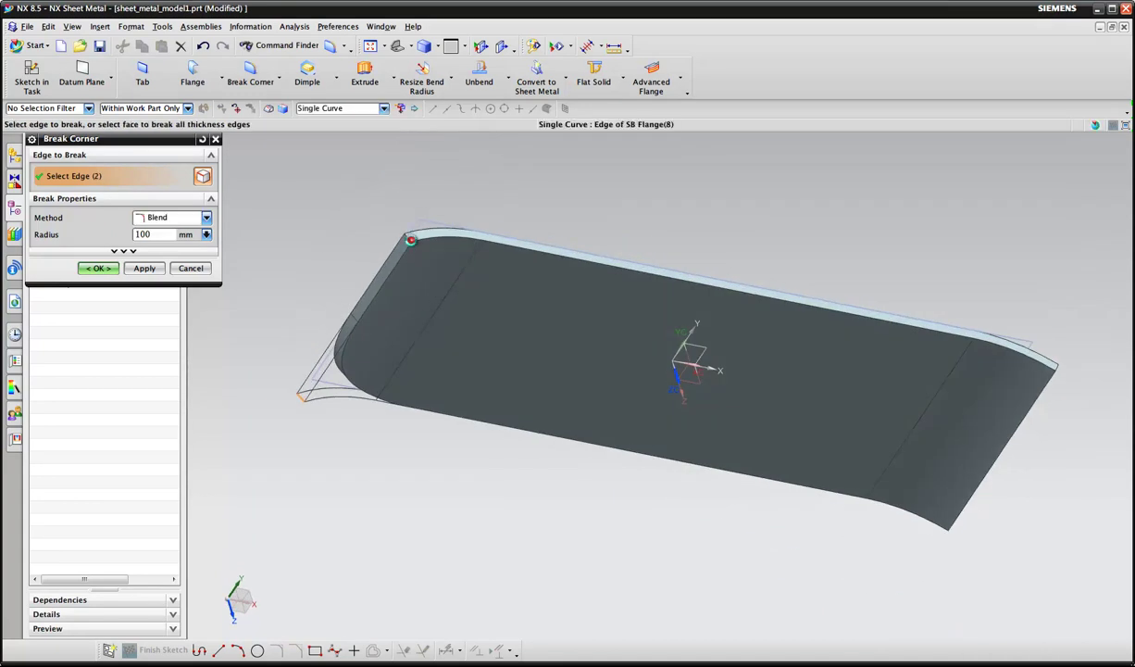
pyautogui.click(408, 238)
pyautogui.moveTo(380, 297); pyautogui.dragTo(395, 235, button='middle')
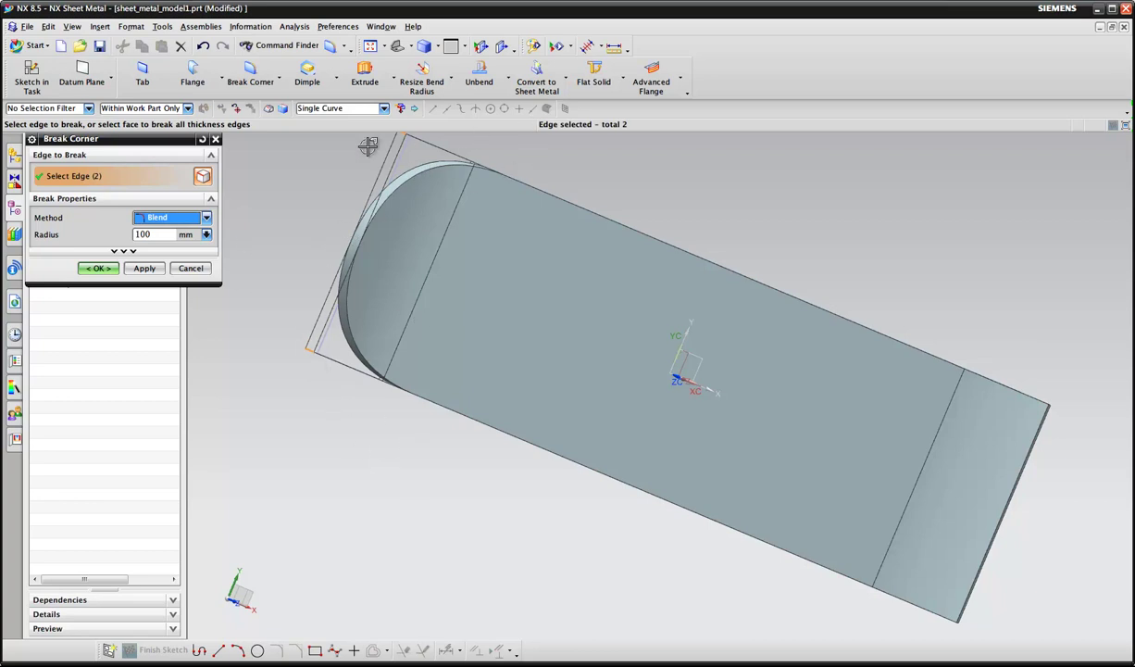
pyautogui.moveTo(326, 438); pyautogui.dragTo(718, 544, button='middle')
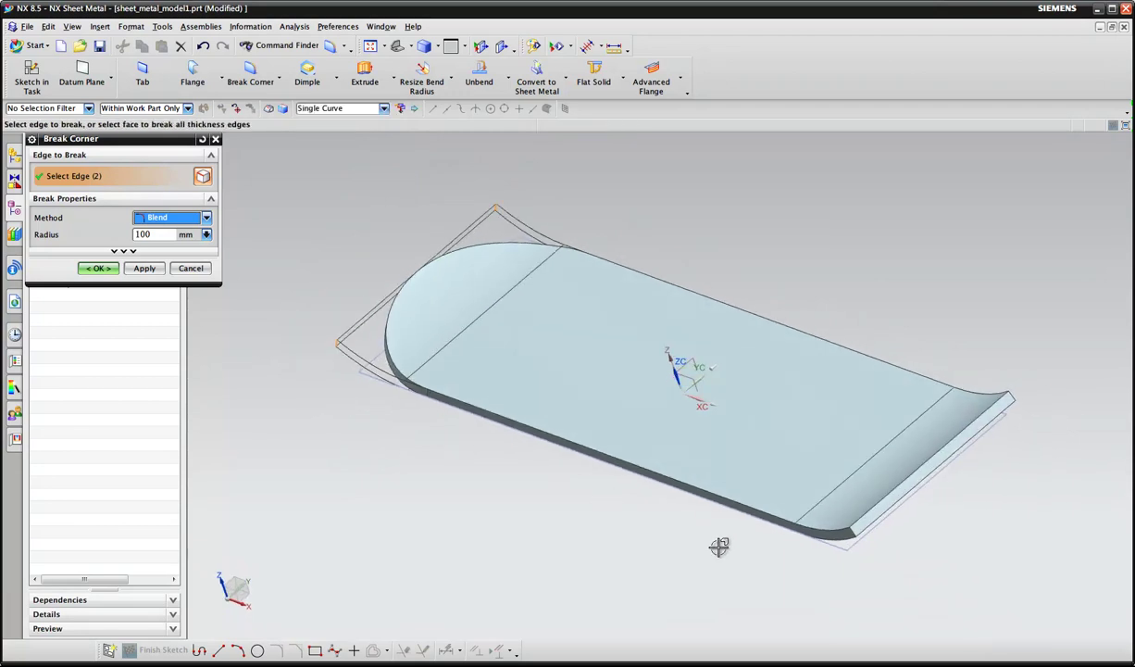
pyautogui.click(852, 533)
pyautogui.click(1014, 396)
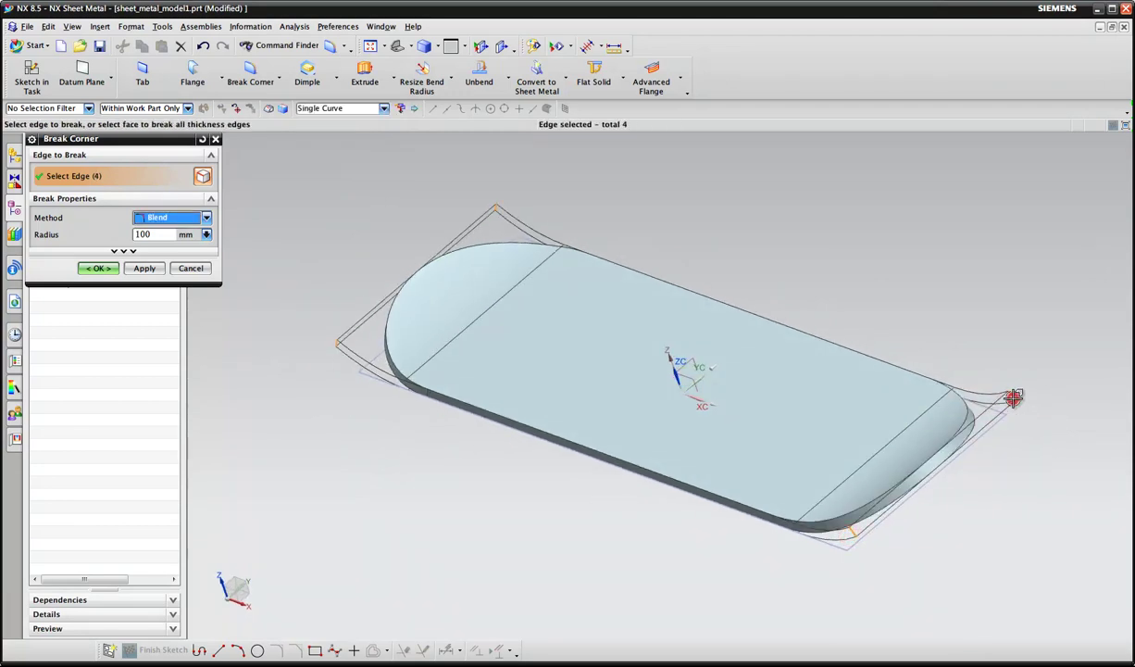
pyautogui.click(101, 269)
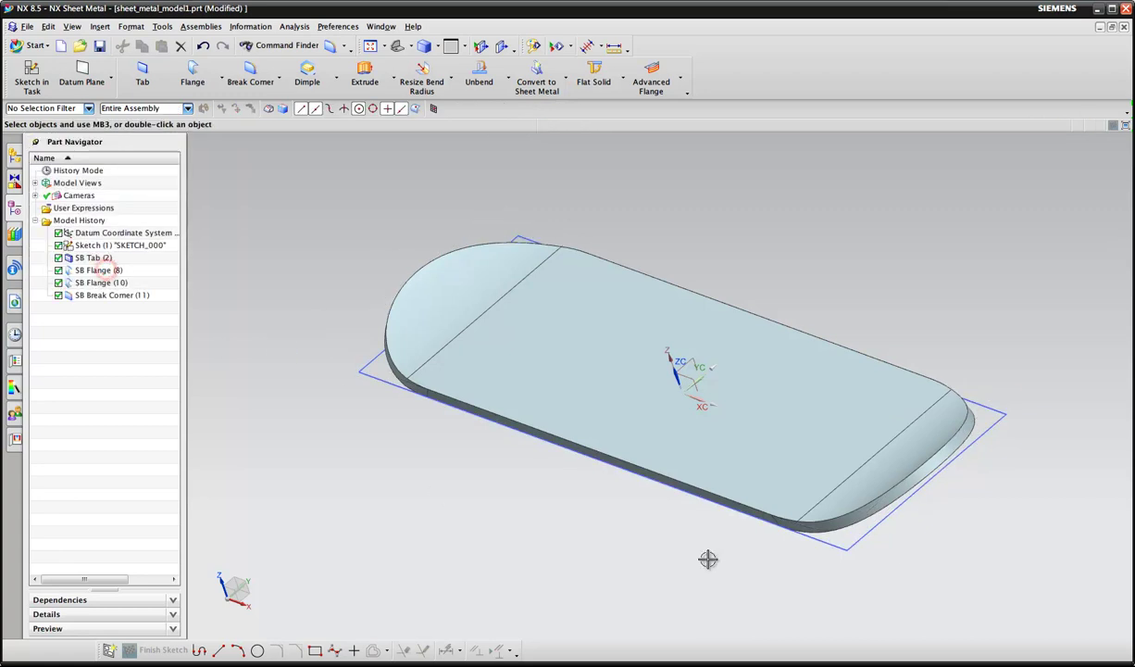
pyautogui.moveTo(707, 555); pyautogui.dragTo(697, 518, button='middle')
pyautogui.moveTo(398, 535); pyautogui.dragTo(870, 463, button='middle')
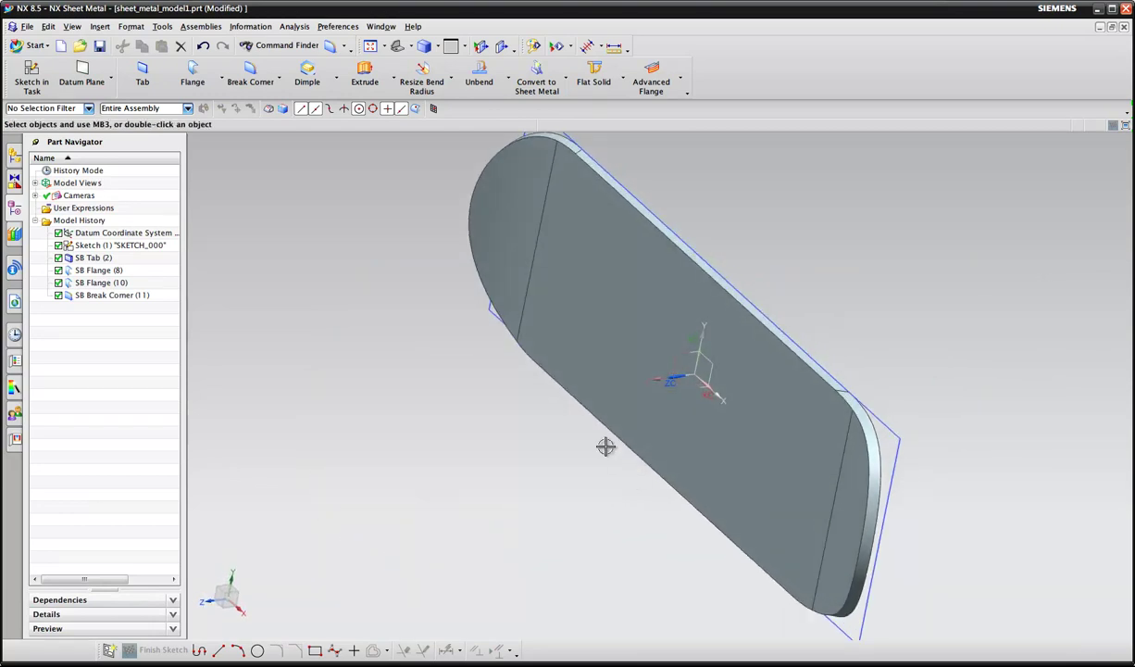
pyautogui.moveTo(512, 404); pyautogui.dragTo(540, 297, button='middle')
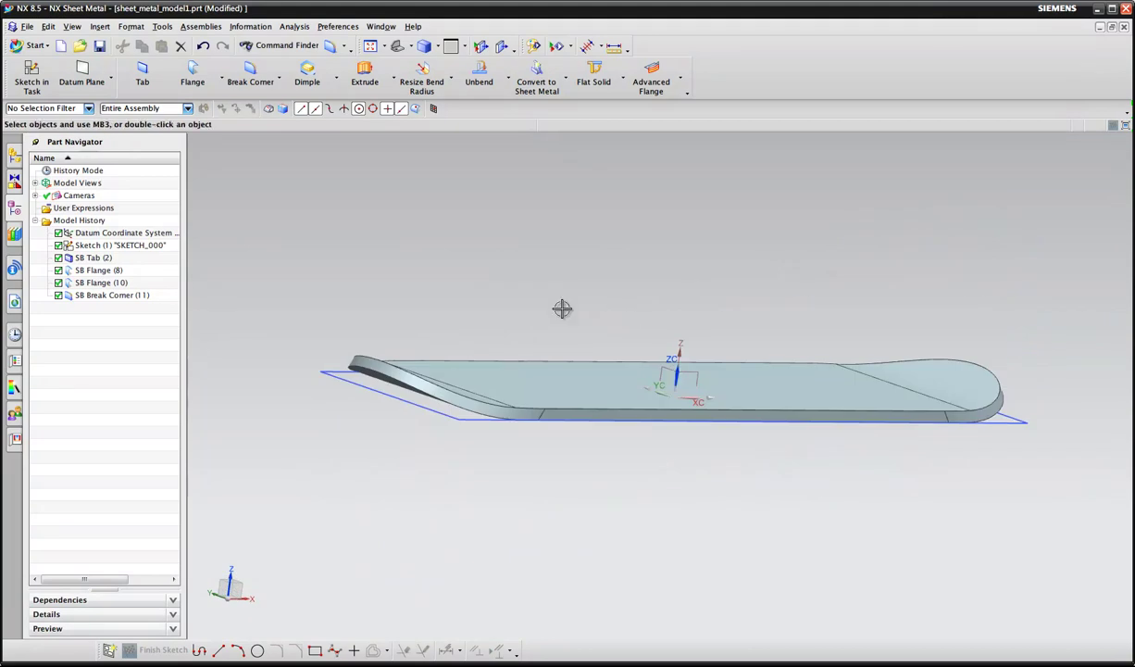
pyautogui.moveTo(402, 414); pyautogui.dragTo(357, 408, button='middle')
pyautogui.moveTo(368, 310); pyautogui.dragTo(333, 315, button='middle')
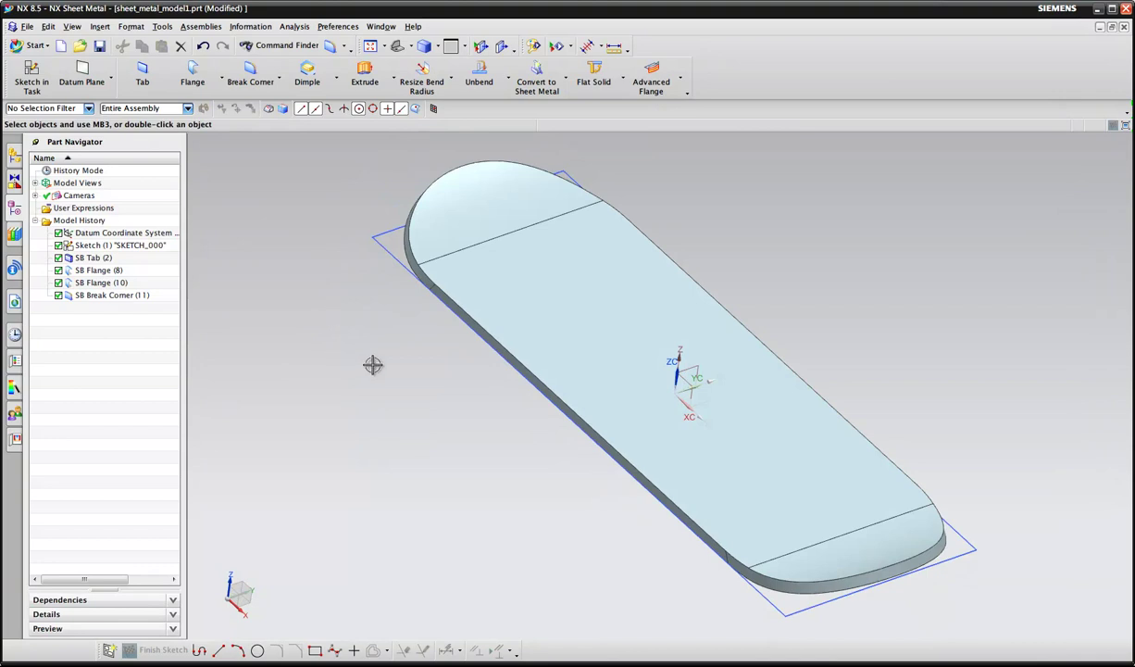